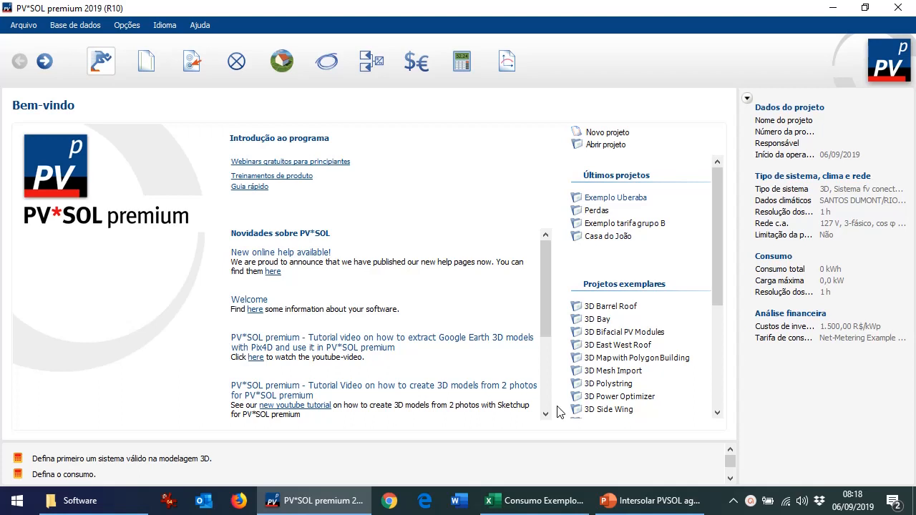
- Name the project "Exemplo Uberaba" in the project data and set the start of operation to 01/10/2019
left_click(141, 63)
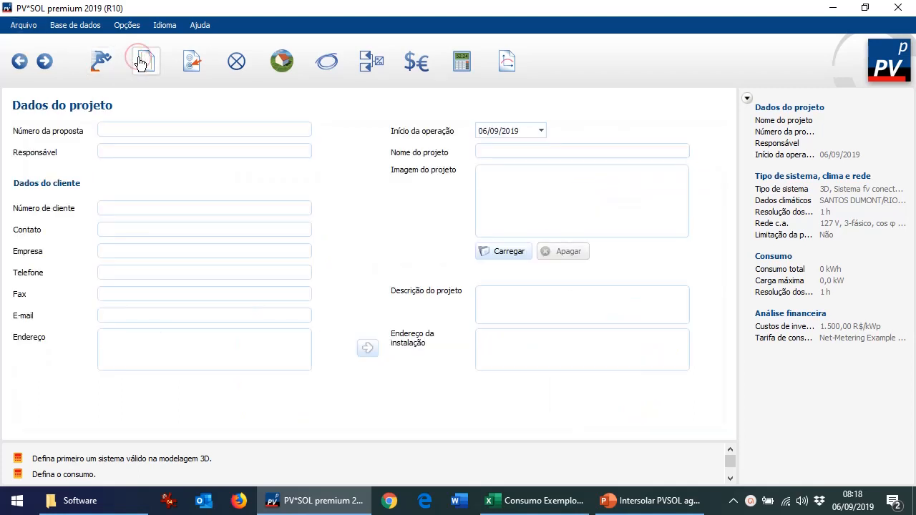
left_click(542, 152)
type("Exemplo Uberaba")
left_click(541, 130)
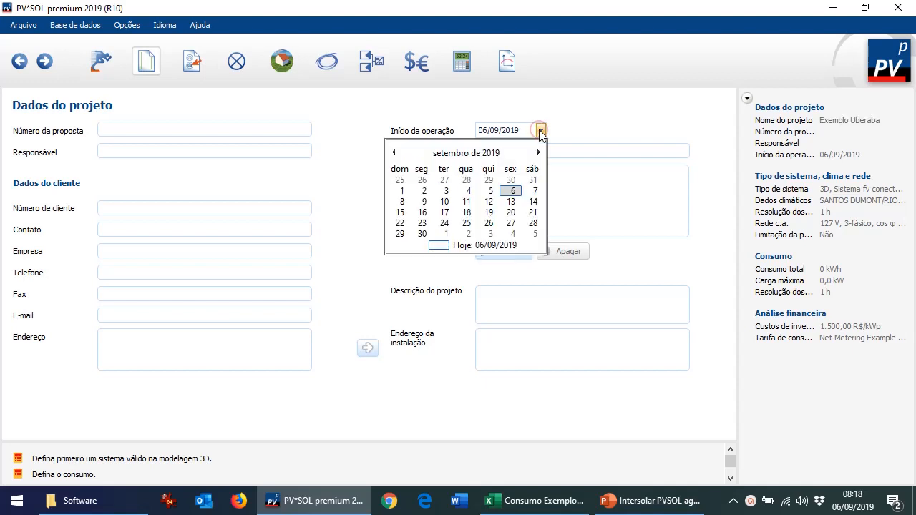
left_click(443, 234)
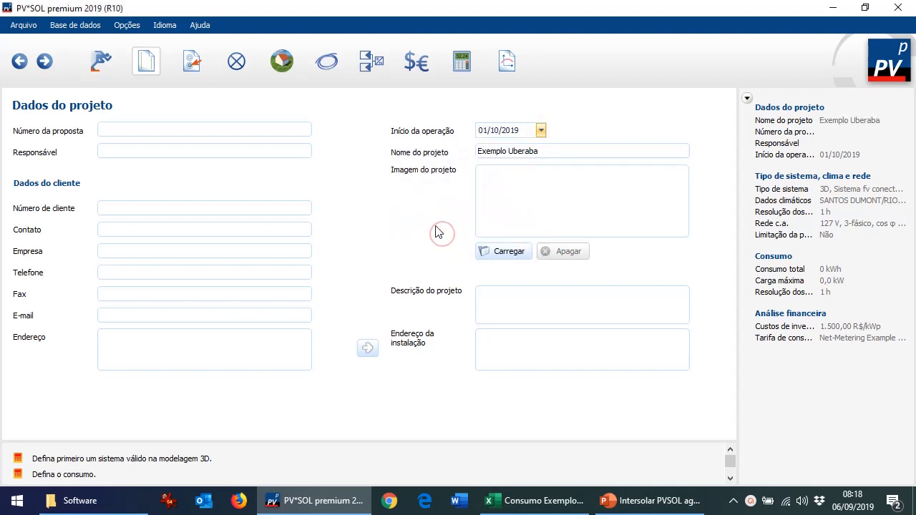
- Enter the client's address and copy it into the installation address
left_click(136, 343)
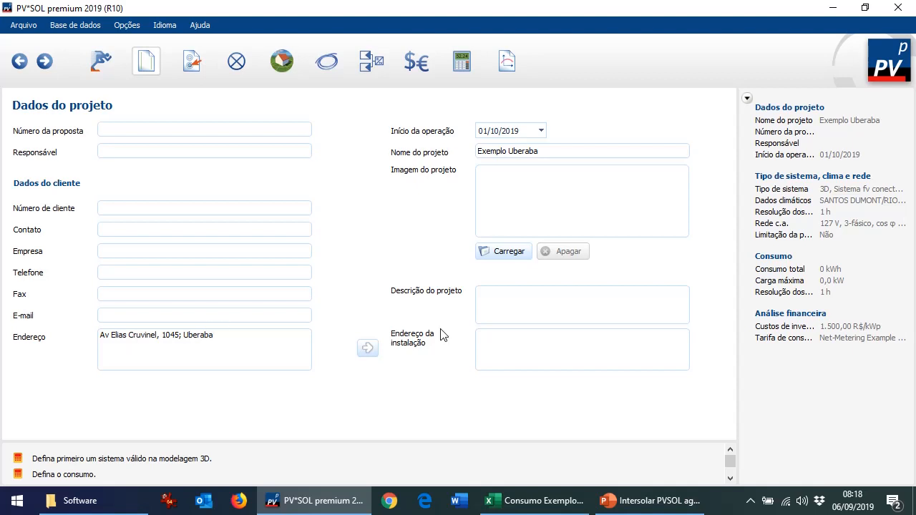
left_click(367, 348)
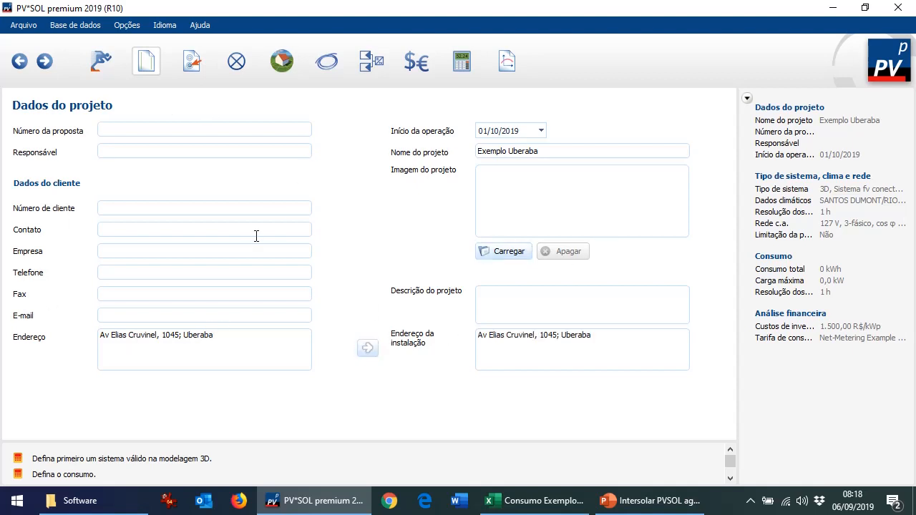
- Load "exemplo uberaba street.jpg" from the "PVSOL acelera vendas" folder as the project image
left_click(501, 252)
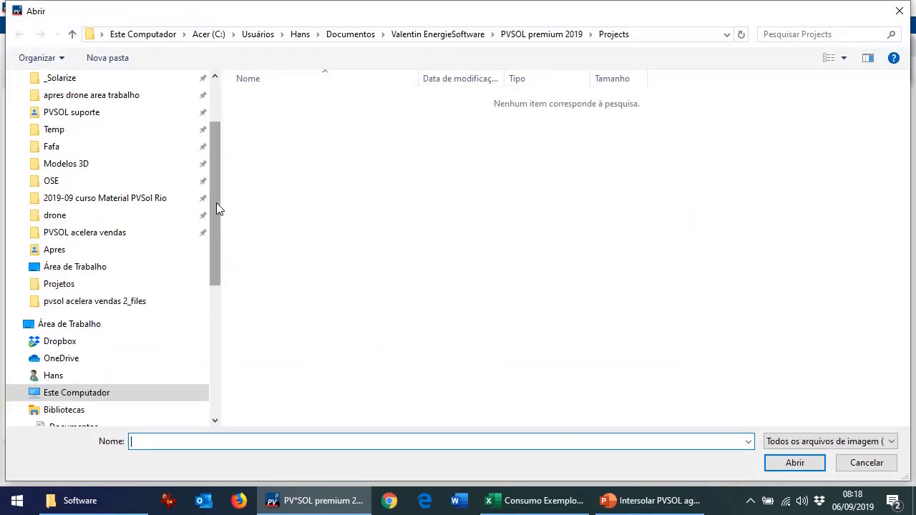
left_click(105, 236)
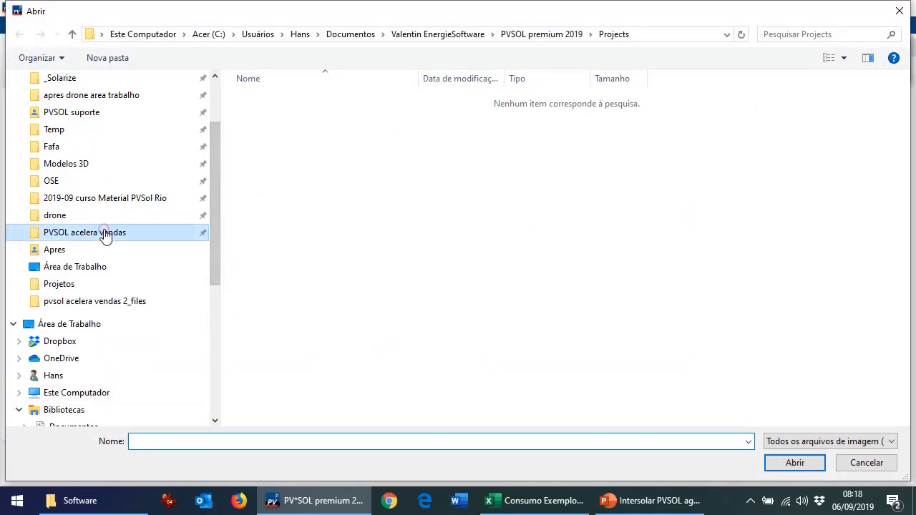
left_click(522, 129)
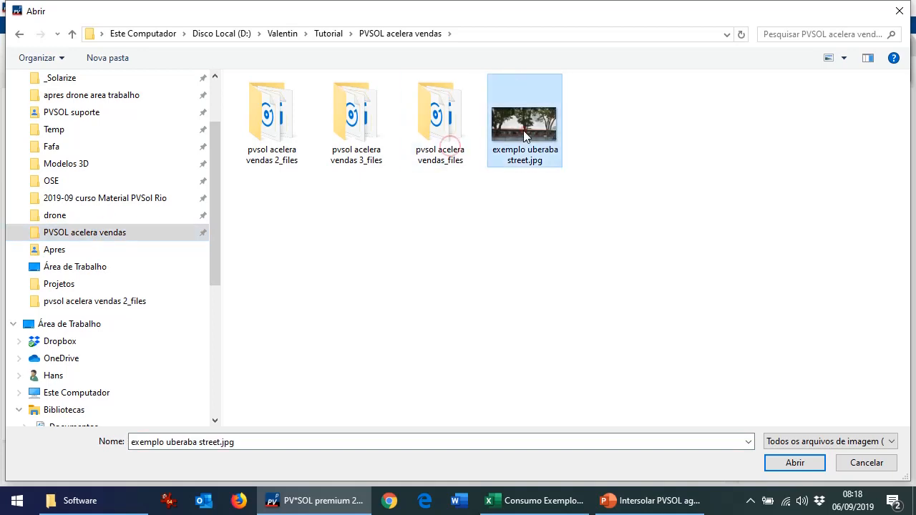
left_click(793, 463)
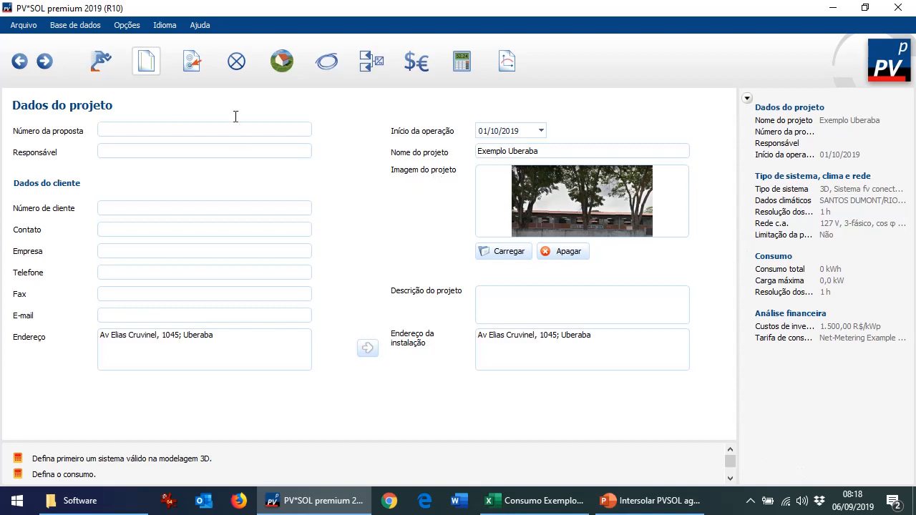
- Choose the 3D grid-connected PV system with consumption as system type and set the climate data location to Uberaba, Brasil
left_click(191, 66)
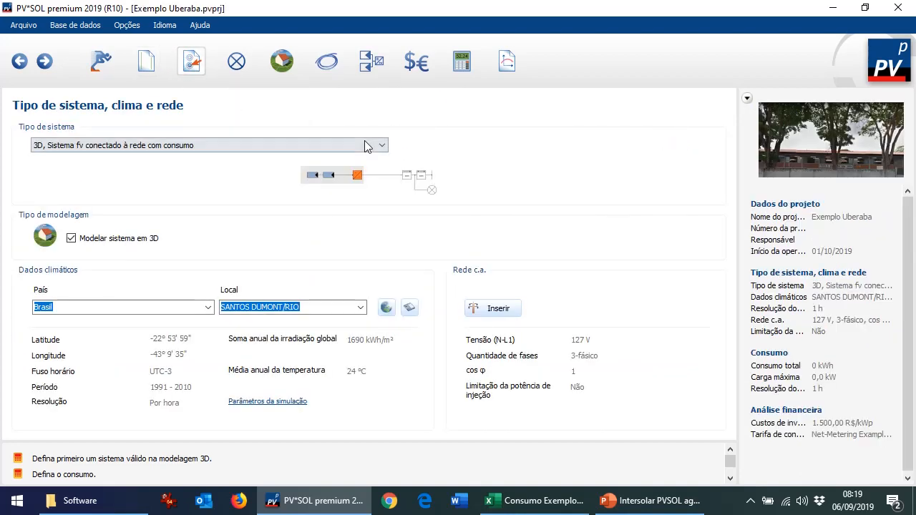
left_click(379, 147)
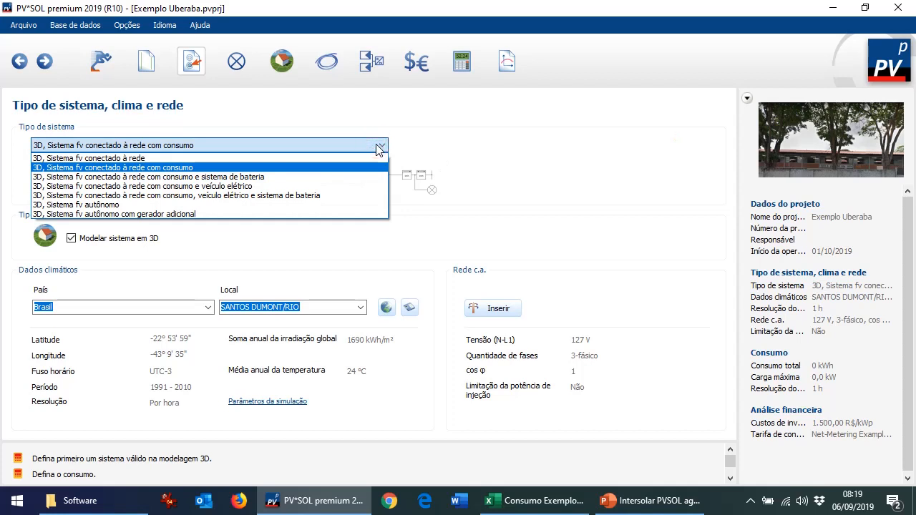
left_click(311, 169)
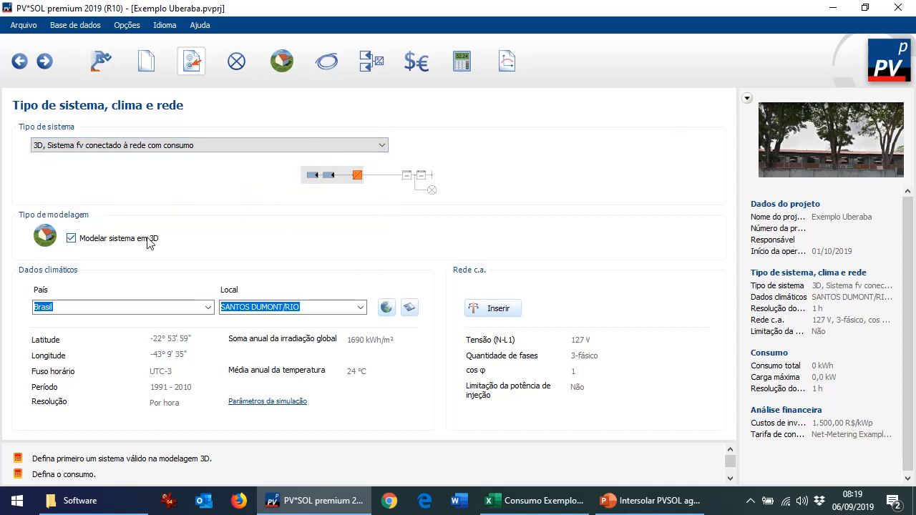
left_click(360, 307)
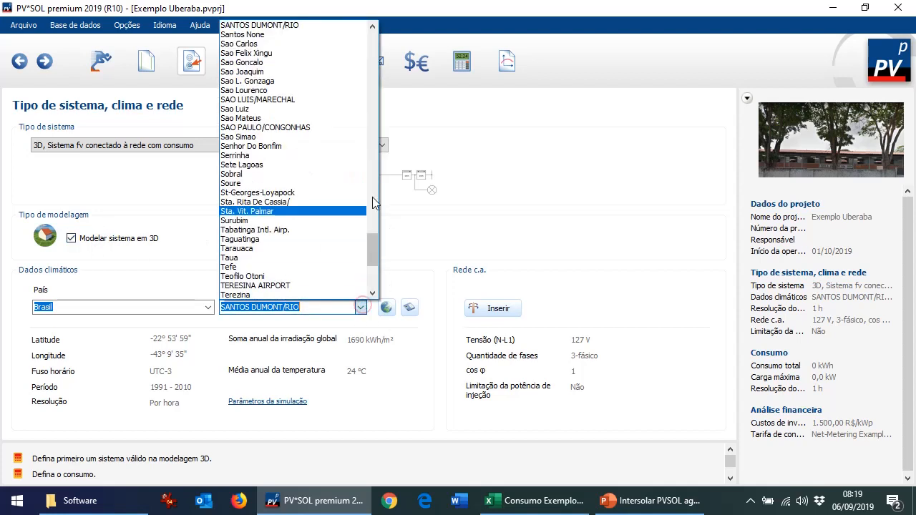
left_click_drag(367, 252, 370, 272)
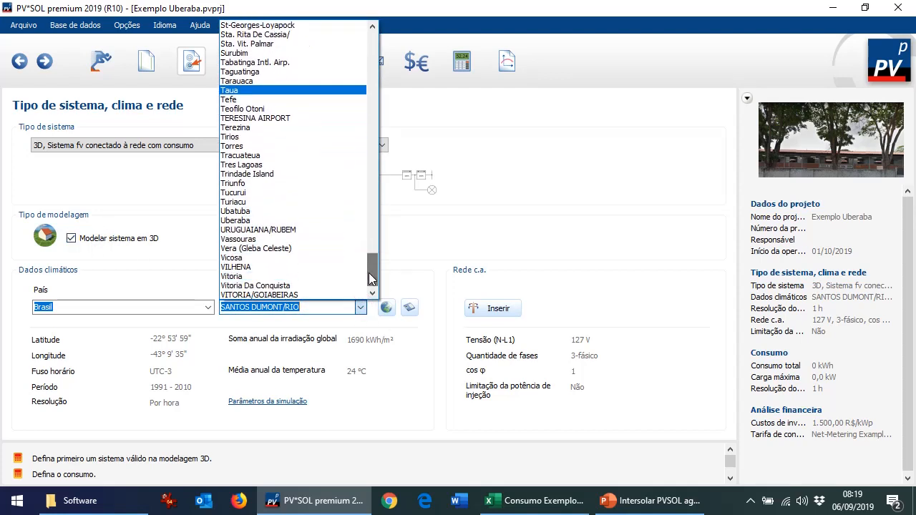
left_click(307, 222)
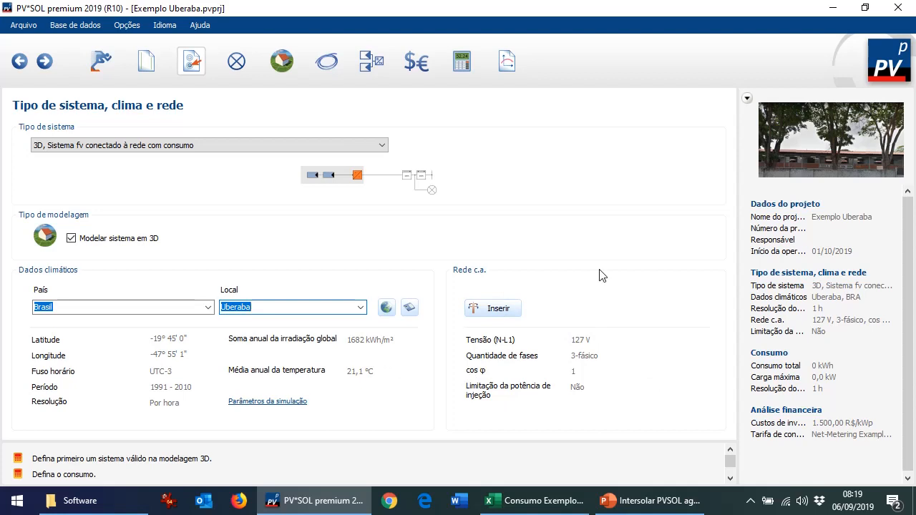
- Add a consumer with a load profile from monthly/annual consumption, name it "Mensal" and choose monthly values
left_click(238, 64)
left_click(132, 155)
left_click(130, 218)
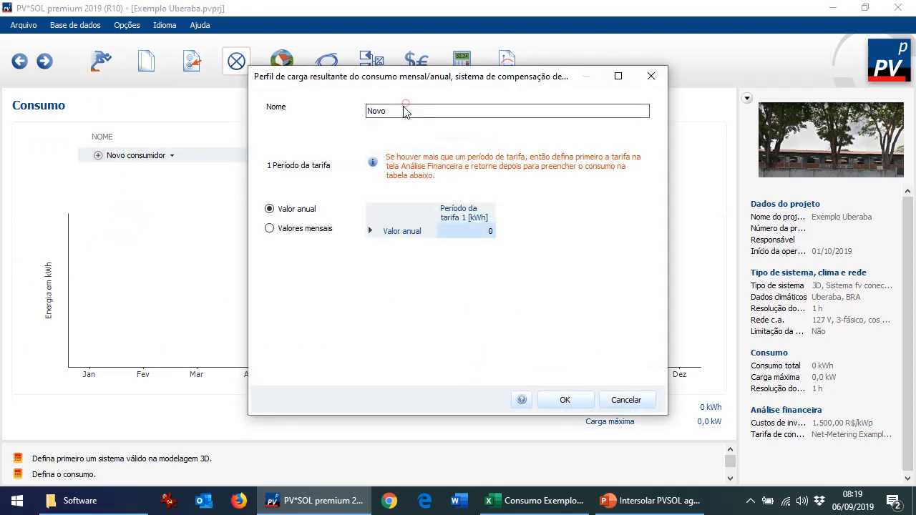
double_click(404, 111)
type("Me")
left_click(269, 228)
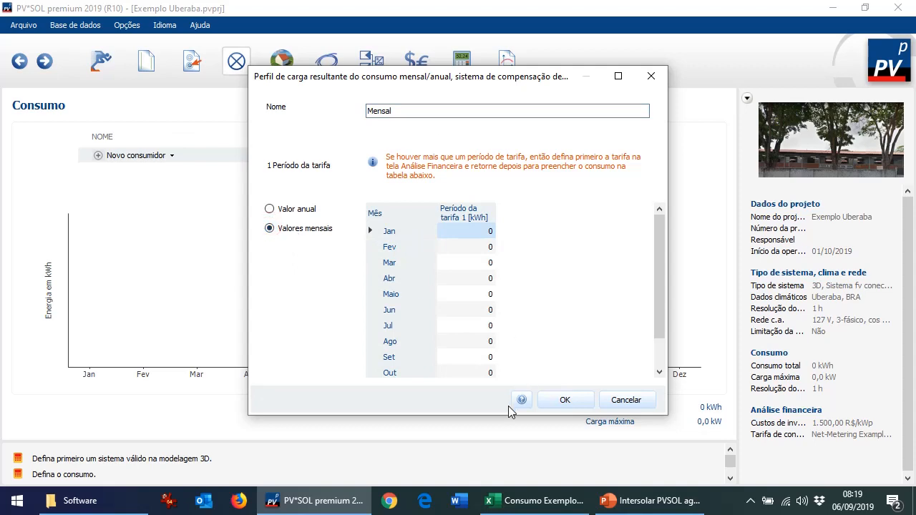
left_click_drag(503, 419, 499, 461)
- Copy the January to December consumption values from cells B1:B12 of the Excel workbook into the consumer's monthly table and accept it
left_click(515, 500)
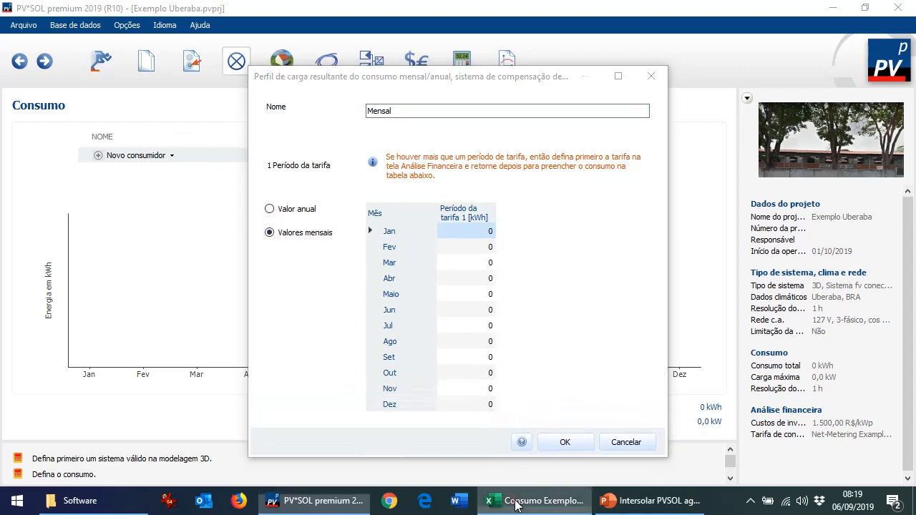
left_click(148, 159)
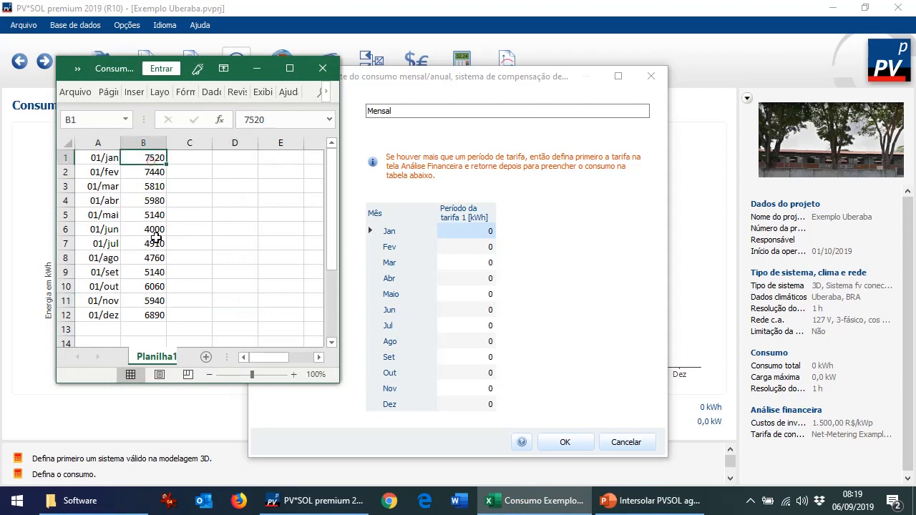
left_click(147, 315, "shift")
key("ctrl+c")
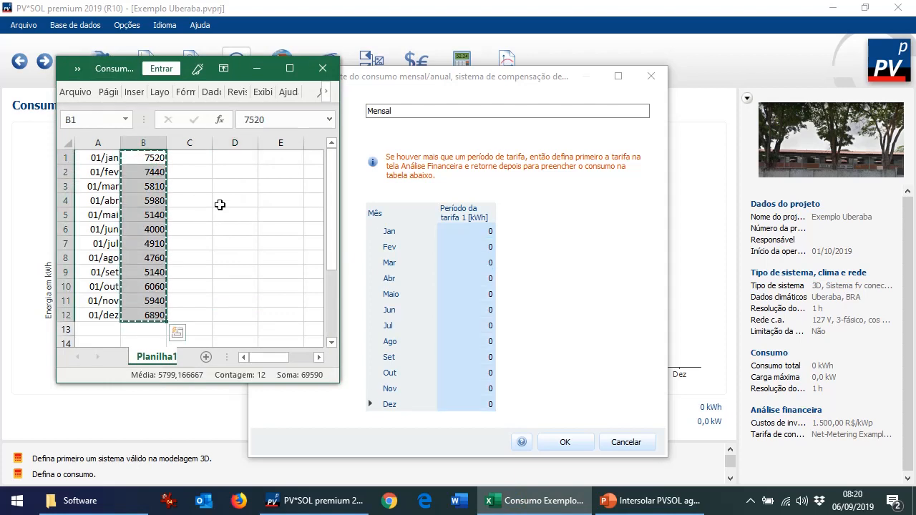
left_click(490, 231)
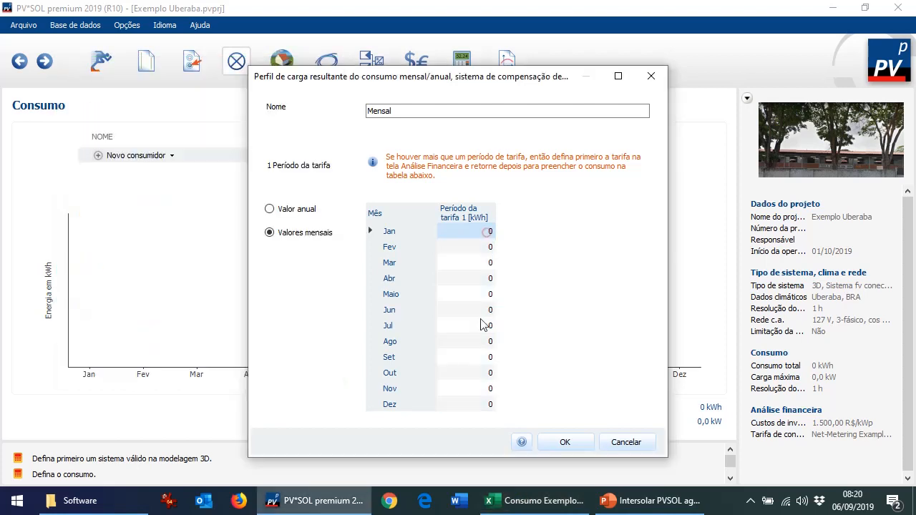
left_click(489, 404, "shift")
key("ctrl+v")
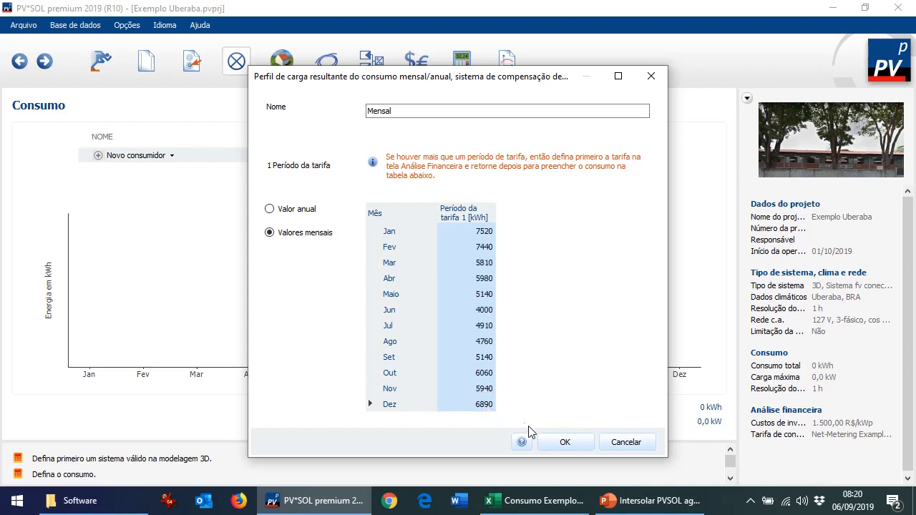
left_click(564, 442)
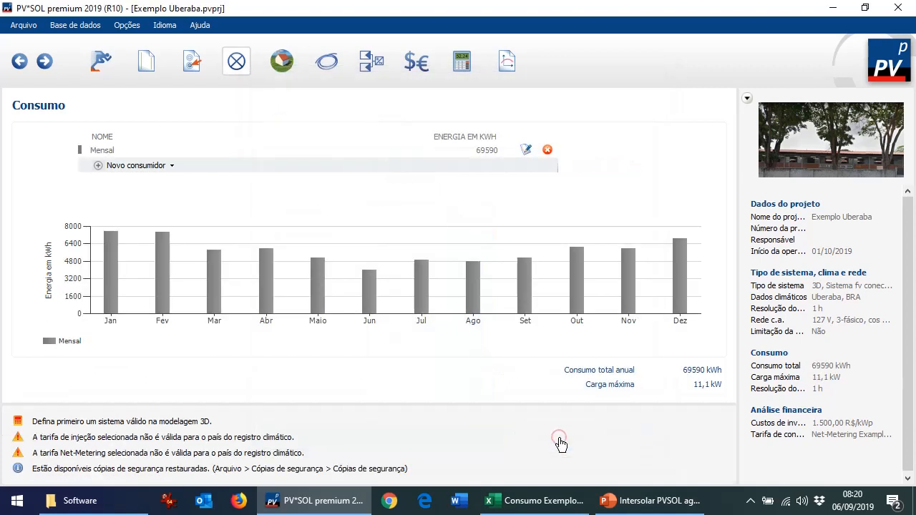
- Edit the 3D model, choose a map section as the object to cover in the new scene, and open the satellite map
left_click(281, 62)
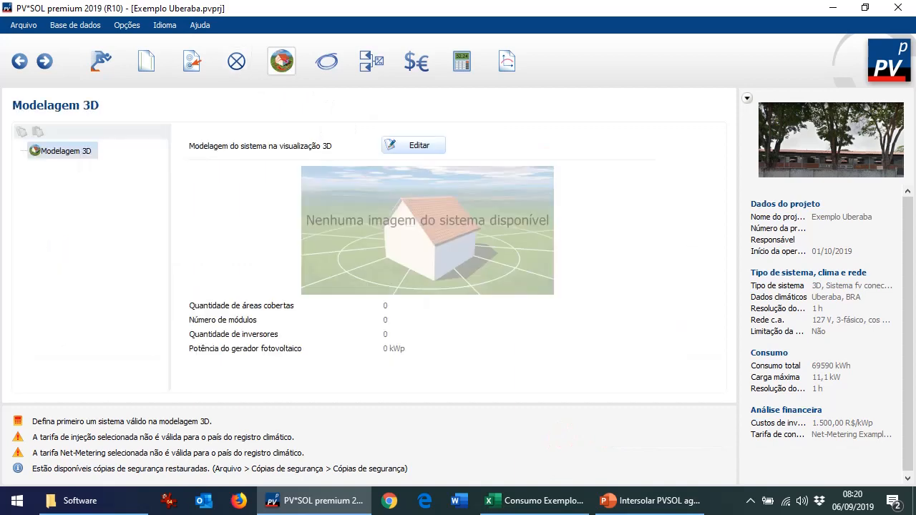
left_click(412, 148)
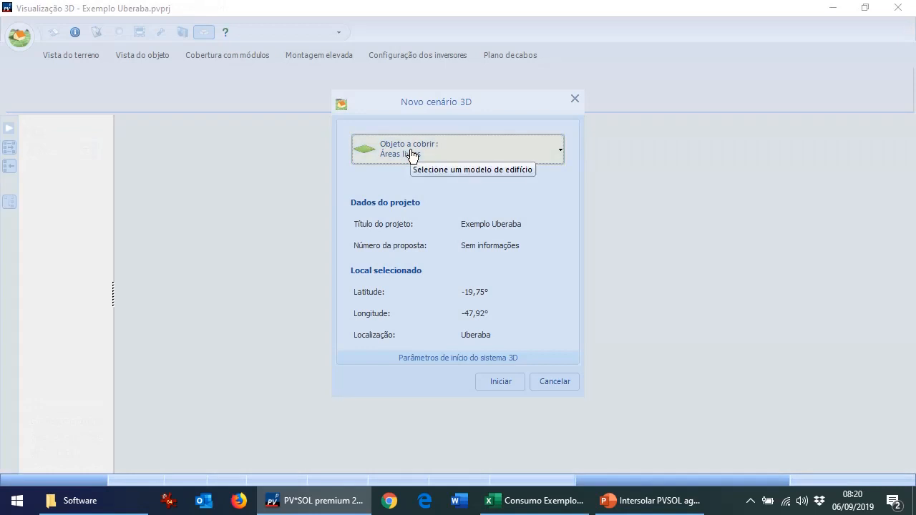
left_click(411, 153)
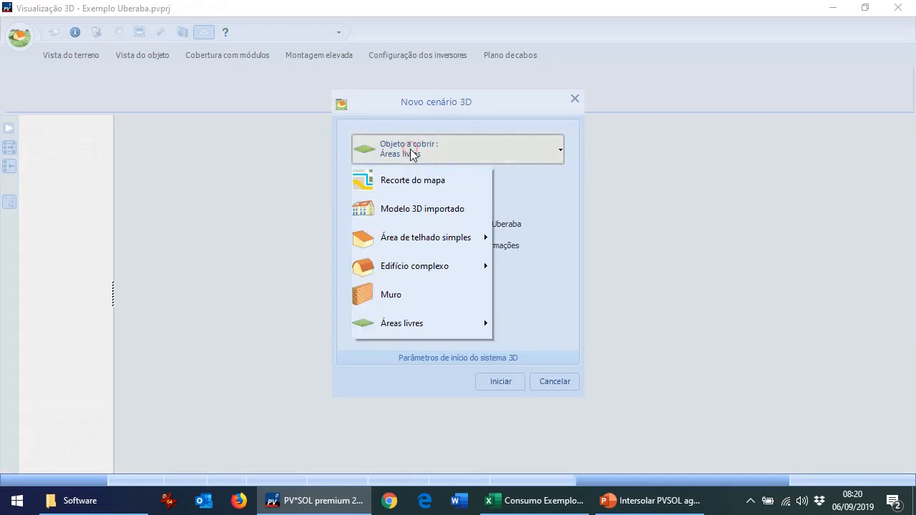
left_click(386, 183)
left_click(730, 173)
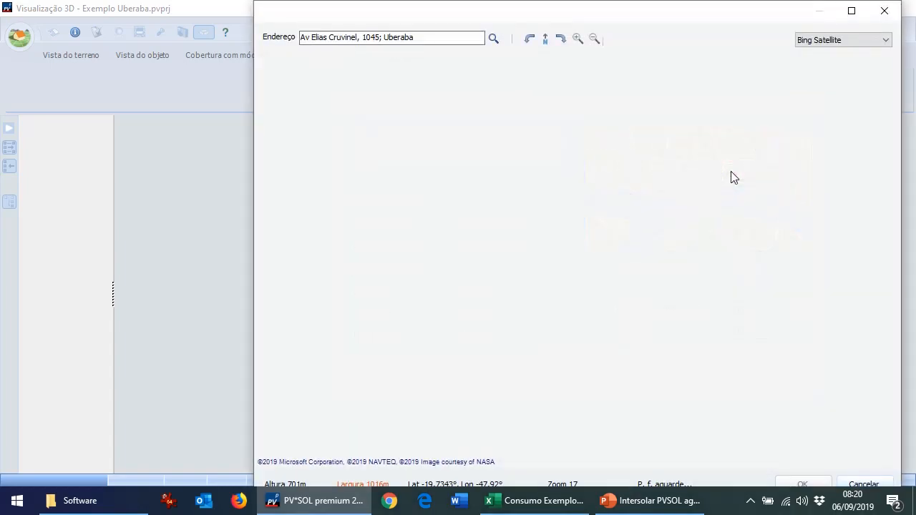
- Frame the orange-roofed building complex at zoom 20 in the satellite map and import that section into the 3D scene
left_click(850, 11)
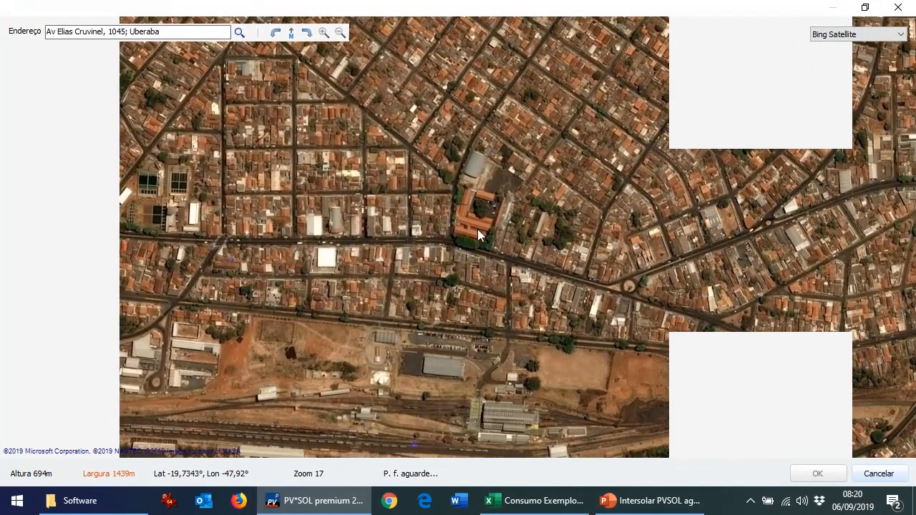
scroll(477, 227, "up", 3)
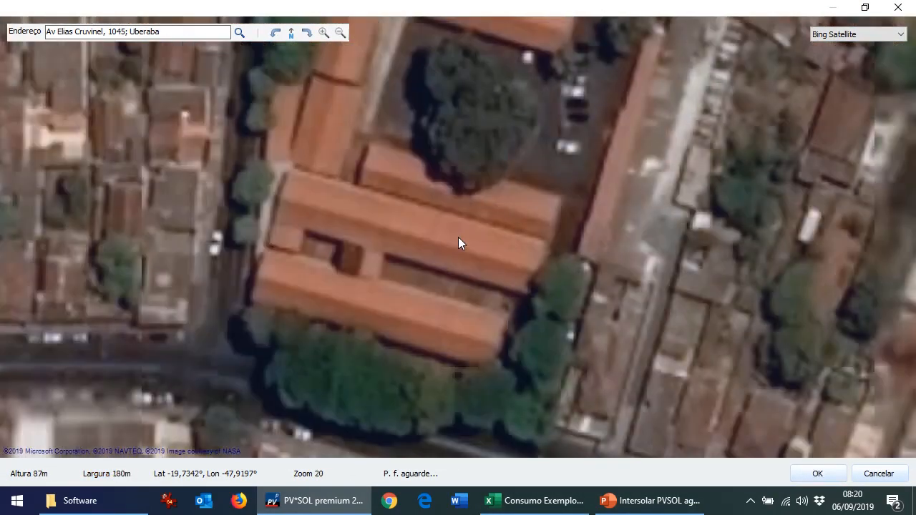
left_click_drag(458, 236, 472, 310)
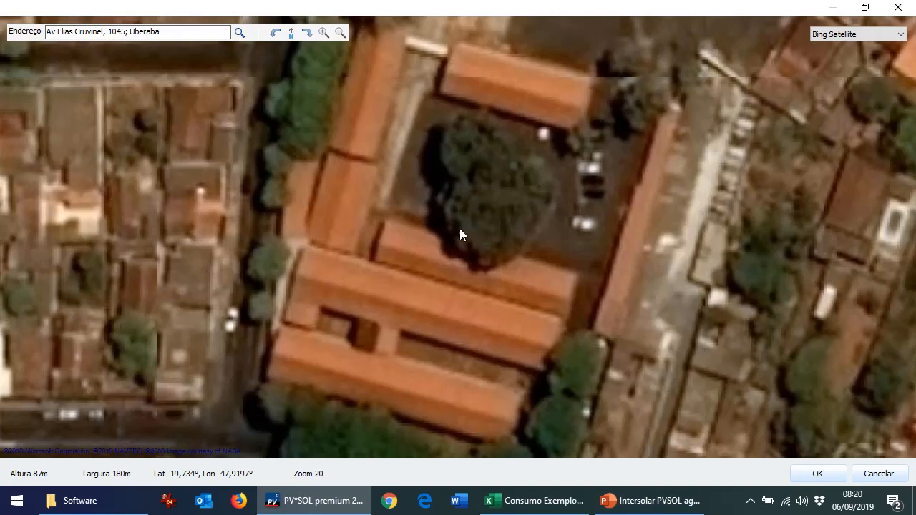
left_click(817, 473)
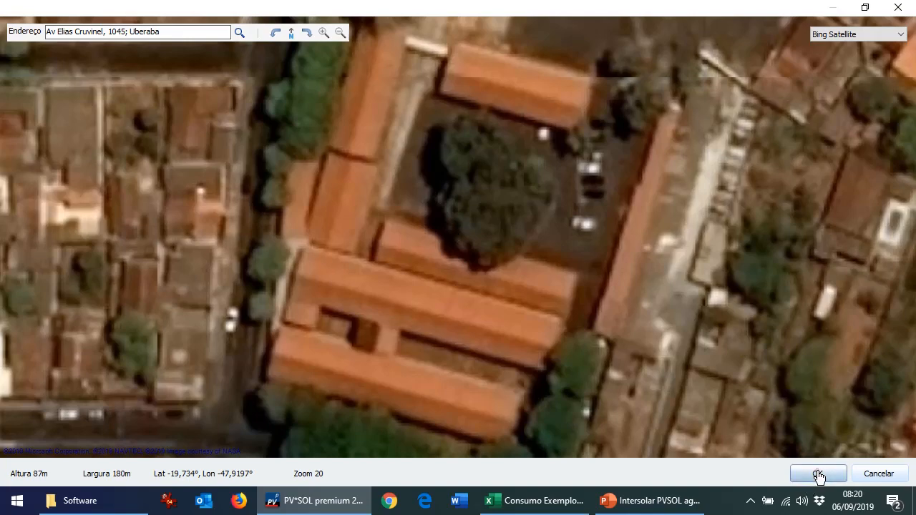
left_click(749, 380)
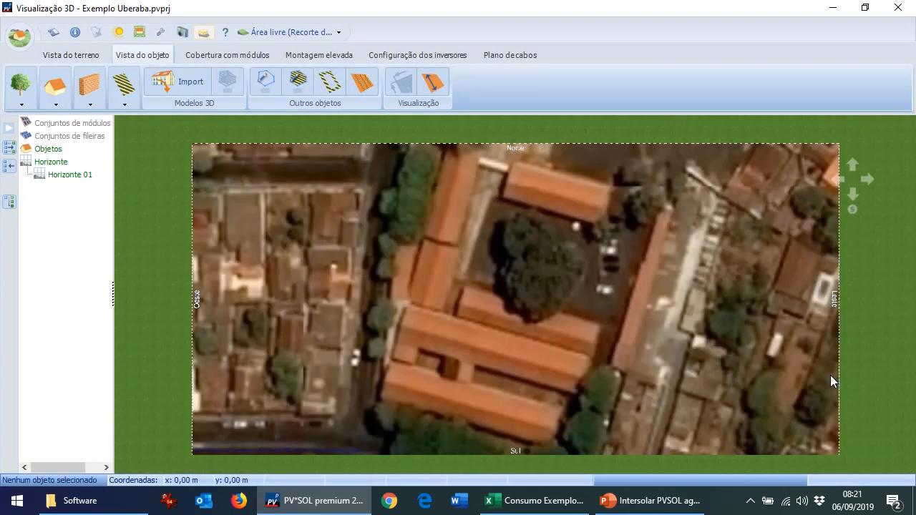
- Trace the ridge line and four-corner roof outline of the long central building as 3D polygons, with long edges about 50 to 53 m
left_click(265, 81)
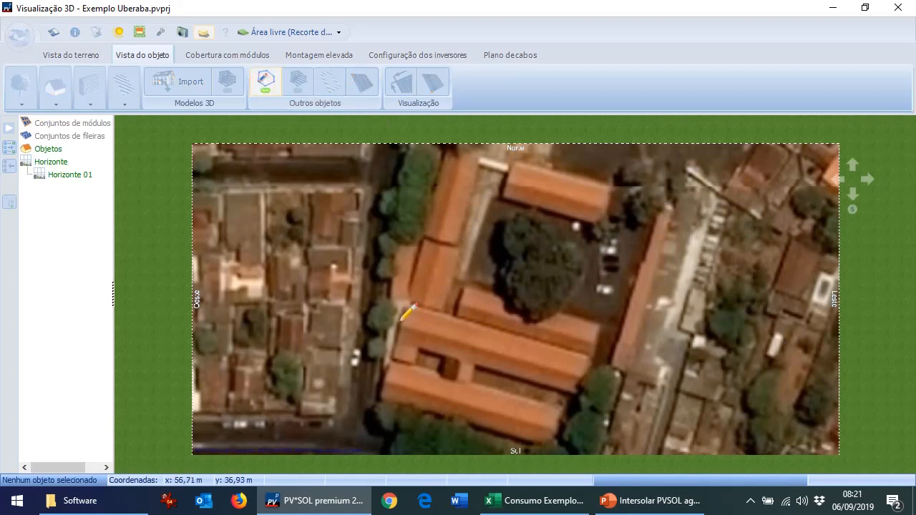
left_click(401, 327)
left_click(583, 376)
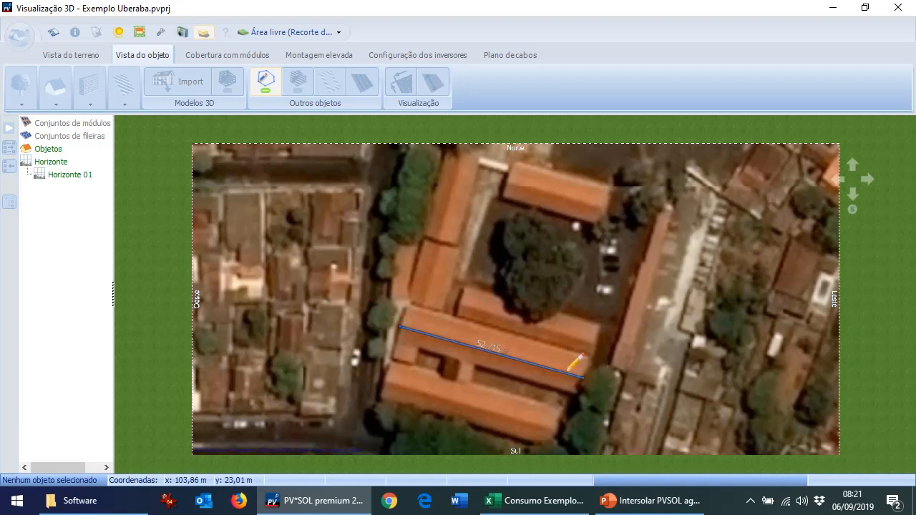
left_click(406, 306)
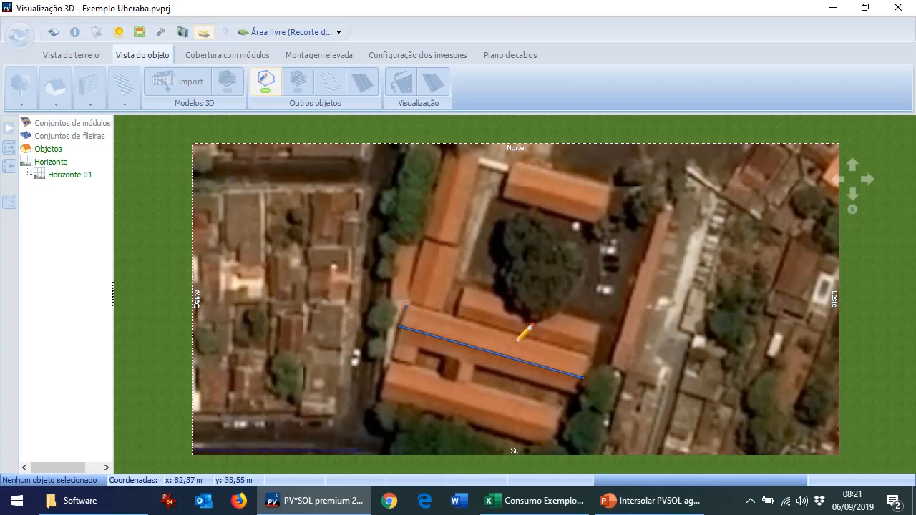
left_click(589, 358)
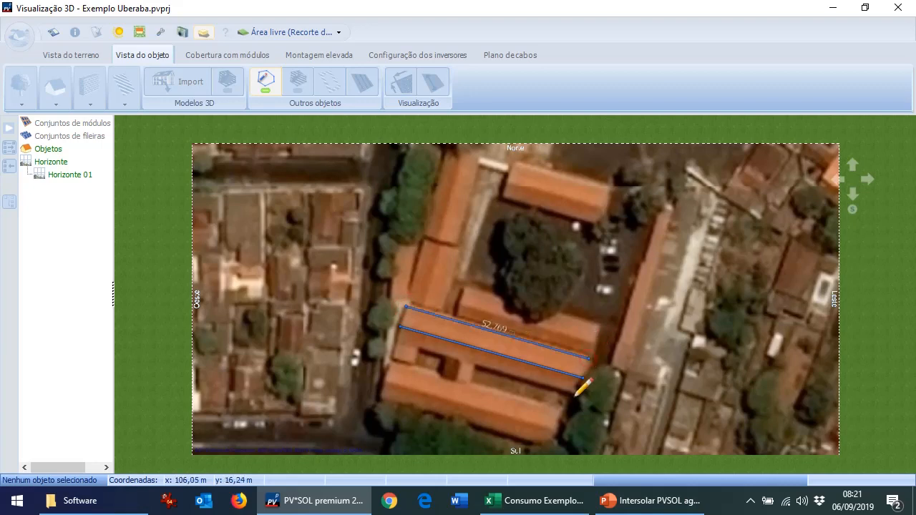
left_click(577, 390)
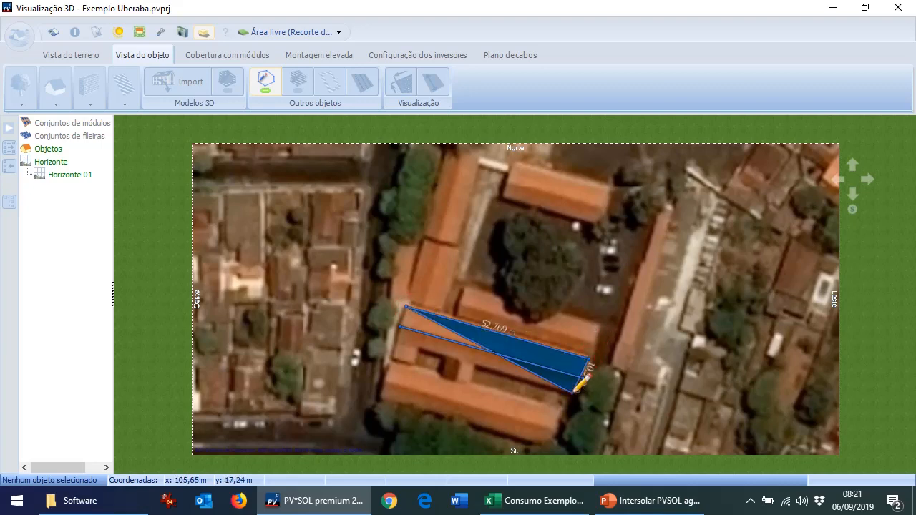
double_click(399, 329)
left_click(266, 81)
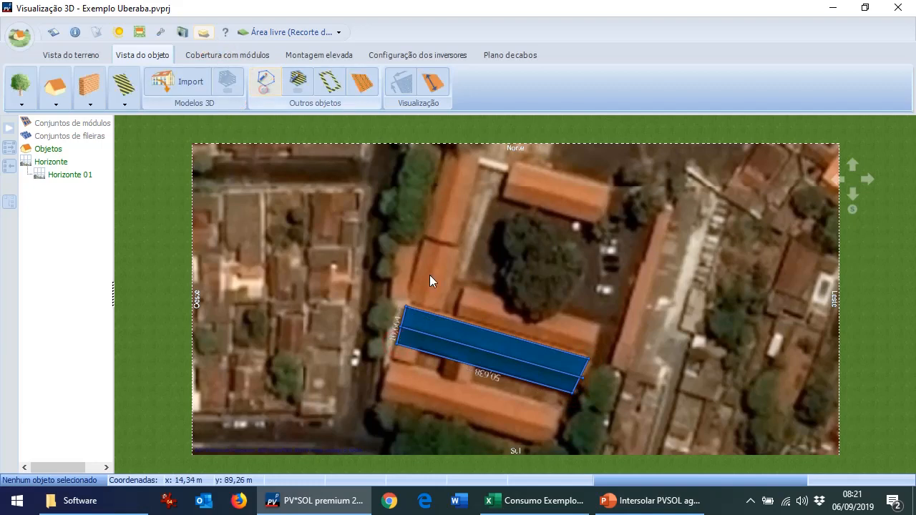
- Make the long building's roof outline polygon rectangular
left_click(521, 339)
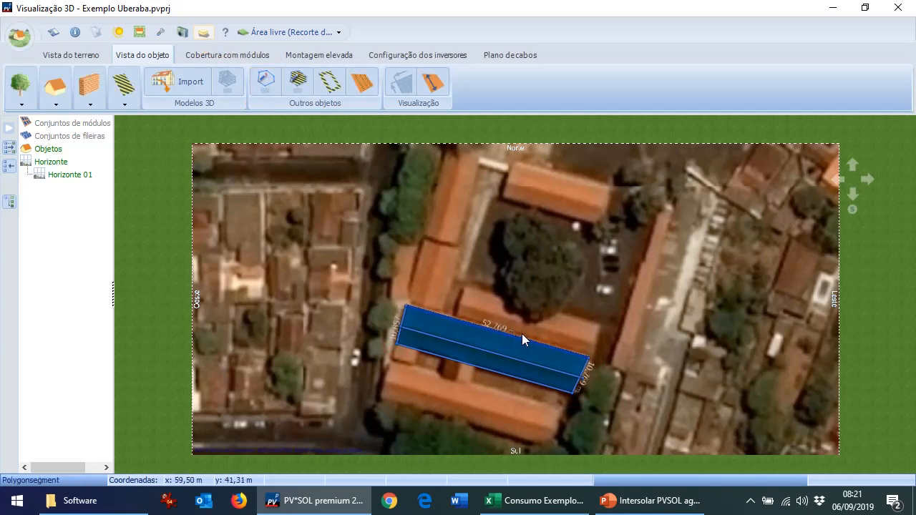
right_click(518, 339)
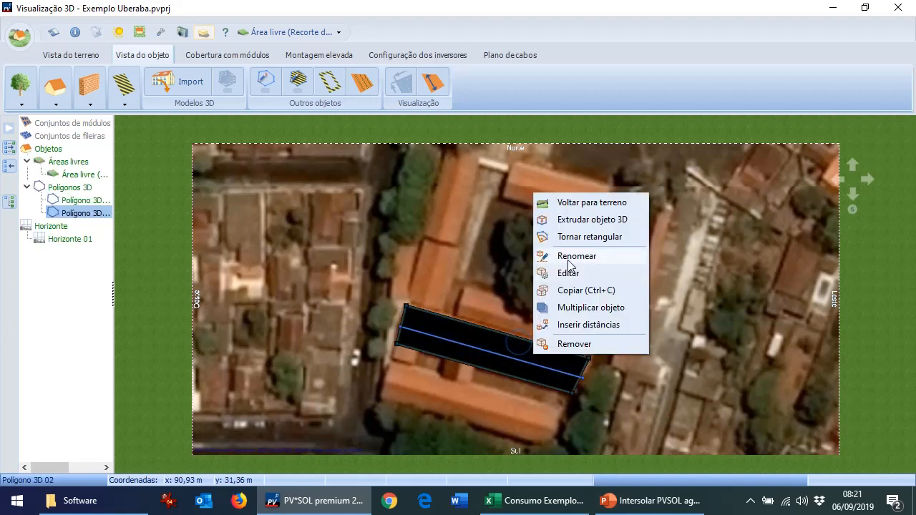
left_click(578, 236)
left_click(543, 357)
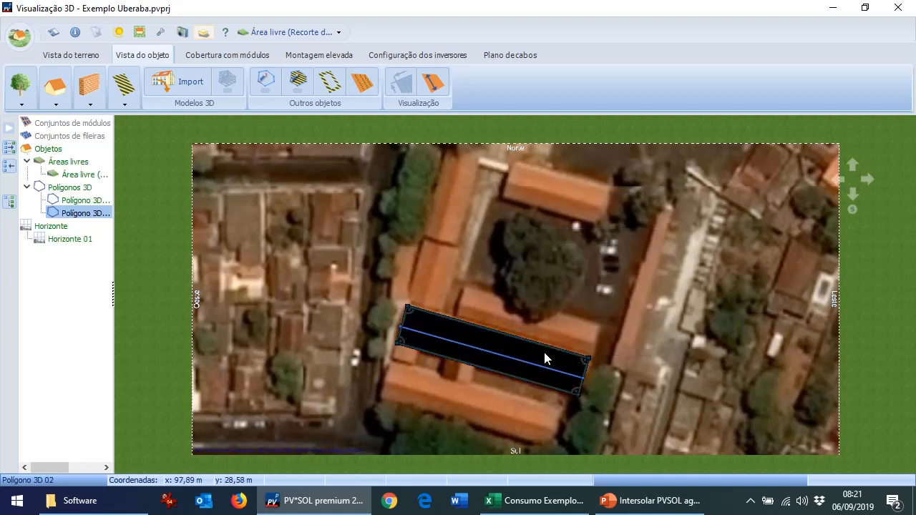
- Extrude the long rectangular outline into a building with a central ridge, eave height 7 m and roof inclination 25°
right_click(544, 355)
left_click(616, 229)
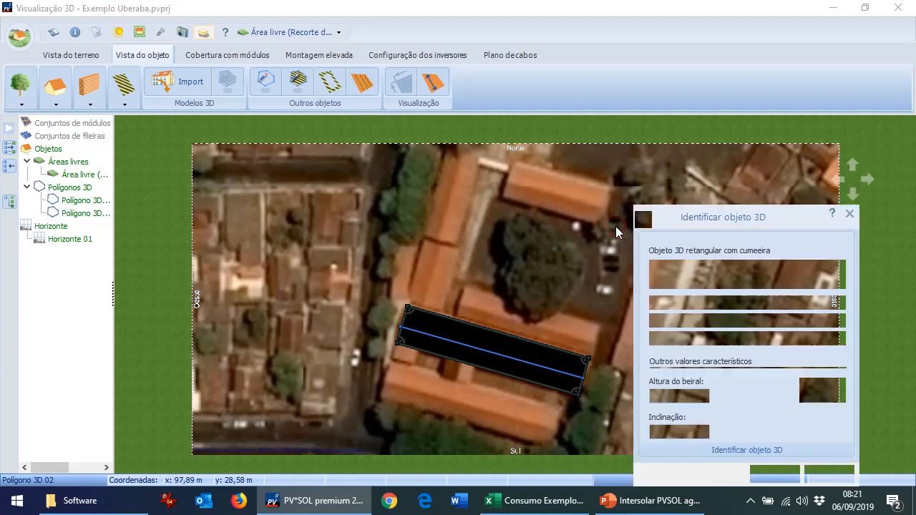
left_click(681, 396)
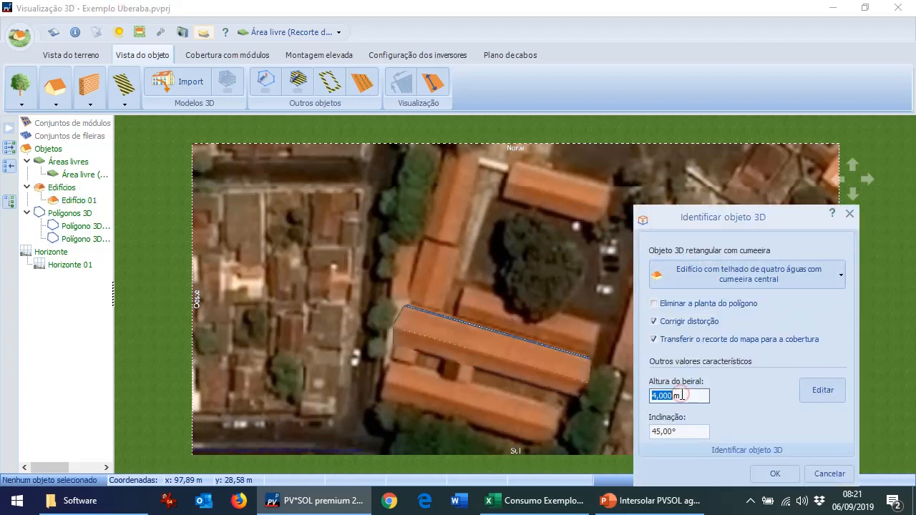
type("7m")
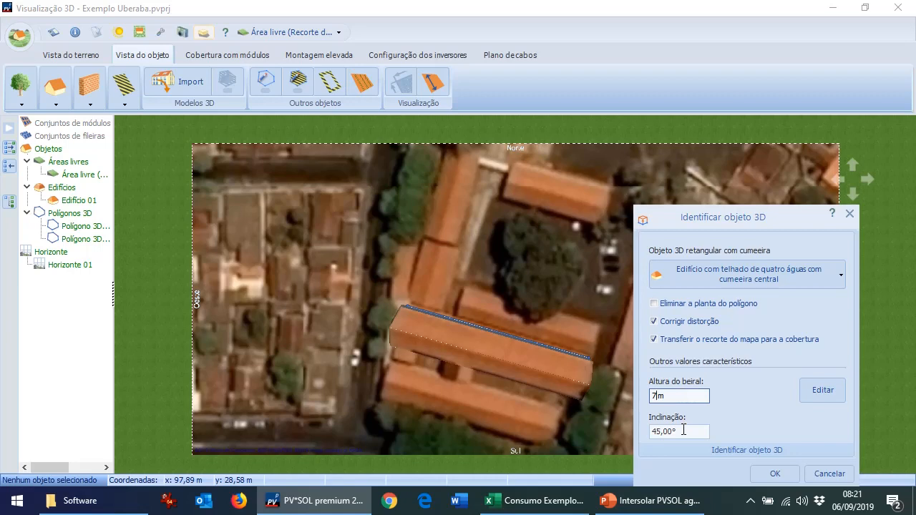
key("Tab")
type("25")
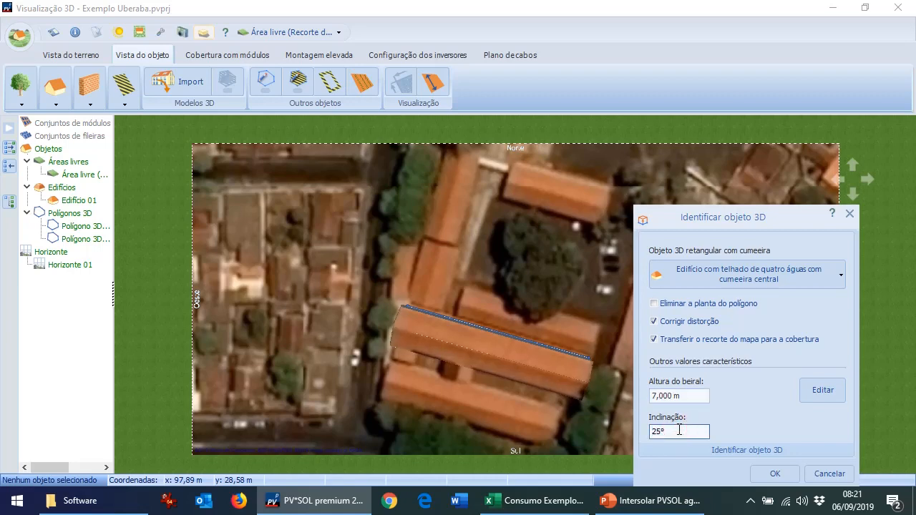
left_click(774, 475)
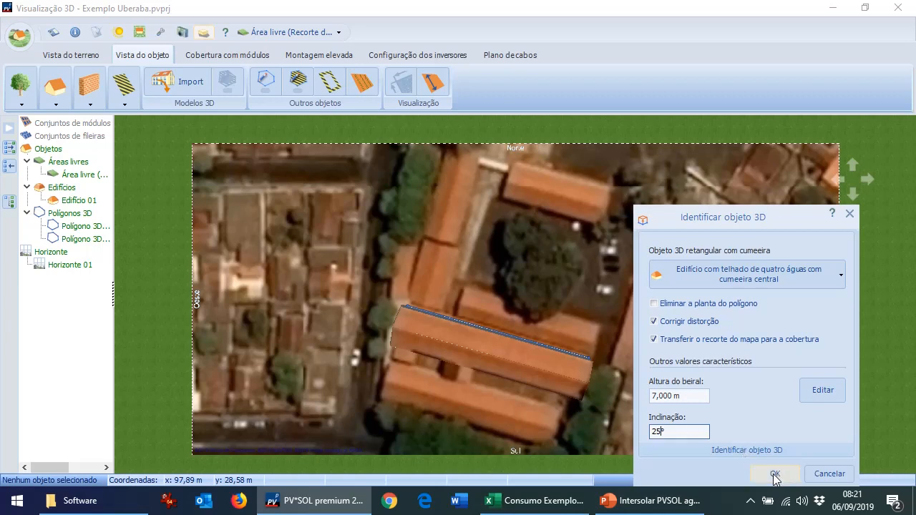
left_click(774, 475)
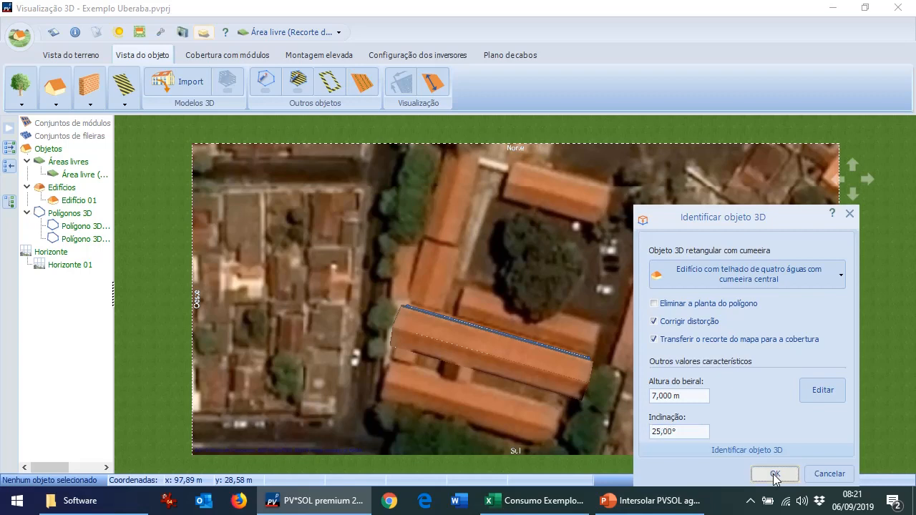
- Trace the ridge line and outline of the smaller roof just north of the long building's west end, about 17 m long
left_click(265, 91)
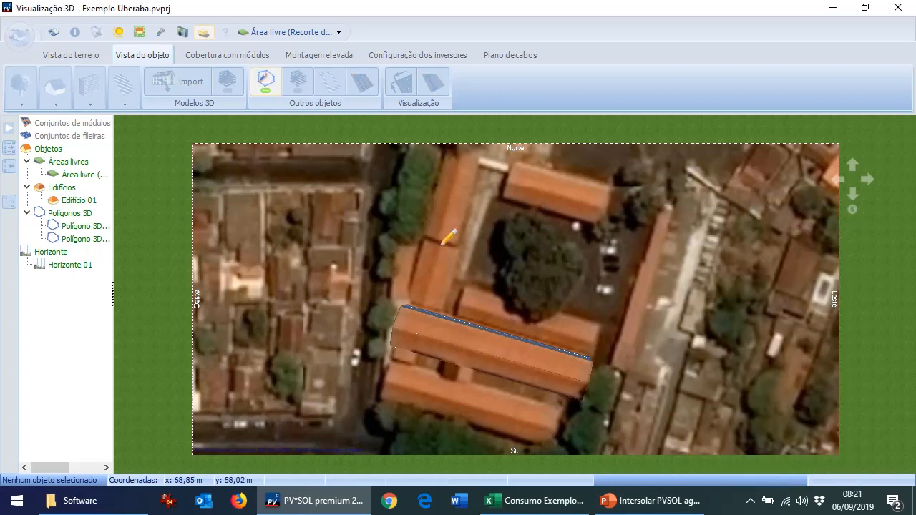
left_click(423, 306)
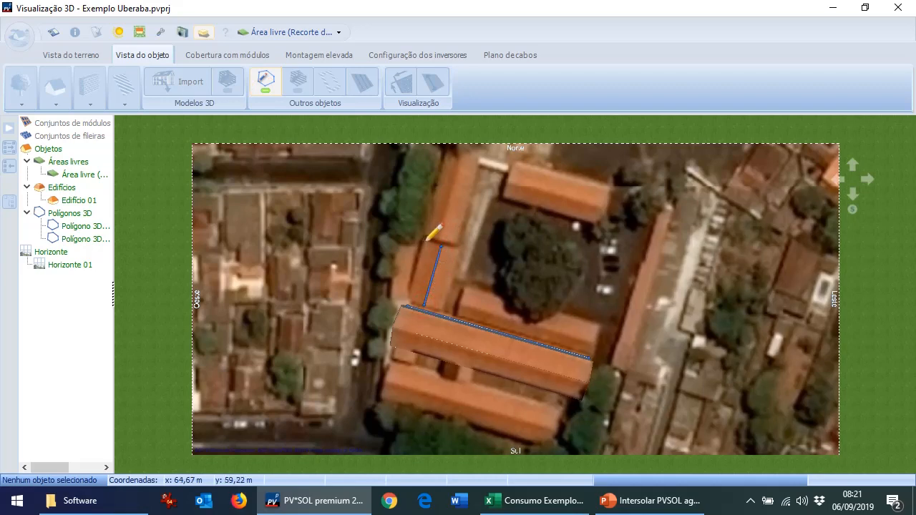
left_click(444, 307)
double_click(407, 298)
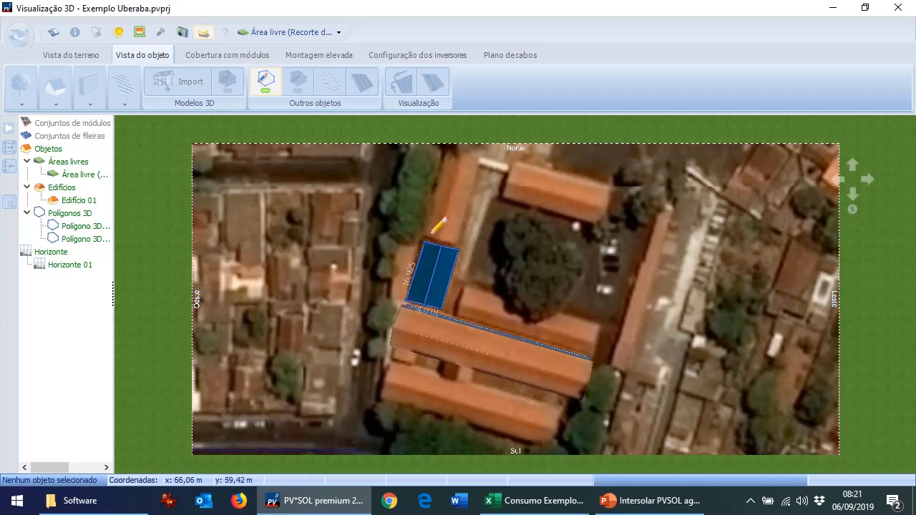
- Make the smaller roof's outline polygon rectangular
left_click(442, 269)
right_click(455, 282)
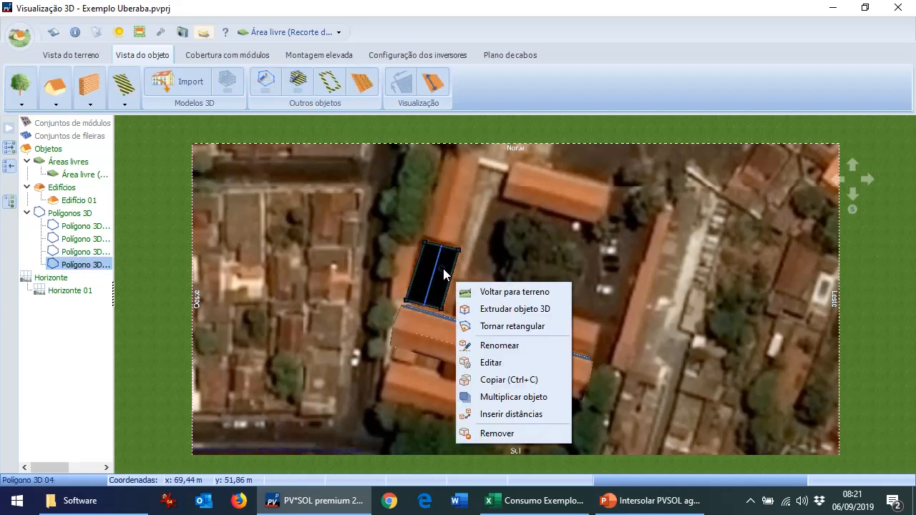
left_click(497, 327)
- Extrude the smaller outline into a building with a central ridge, eave height 7 m and roof inclination 25°
right_click(455, 284)
left_click(503, 312)
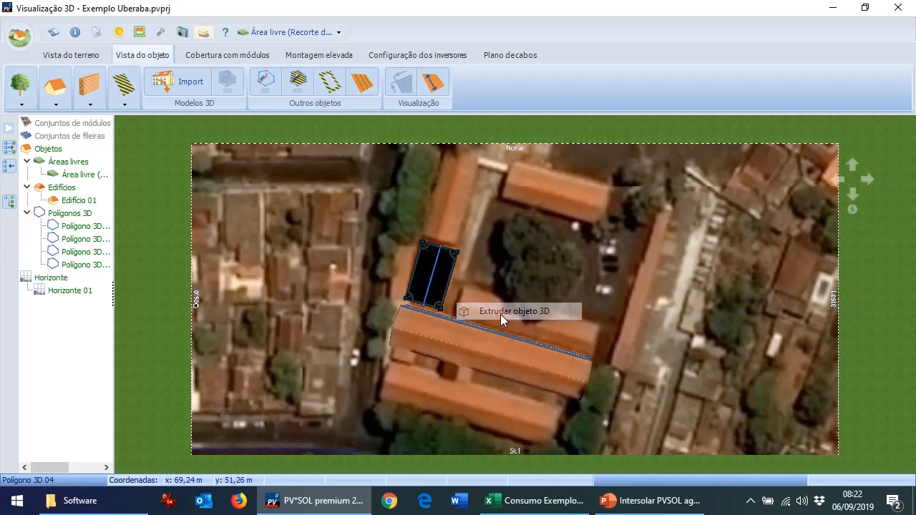
left_click(561, 391)
type("7")
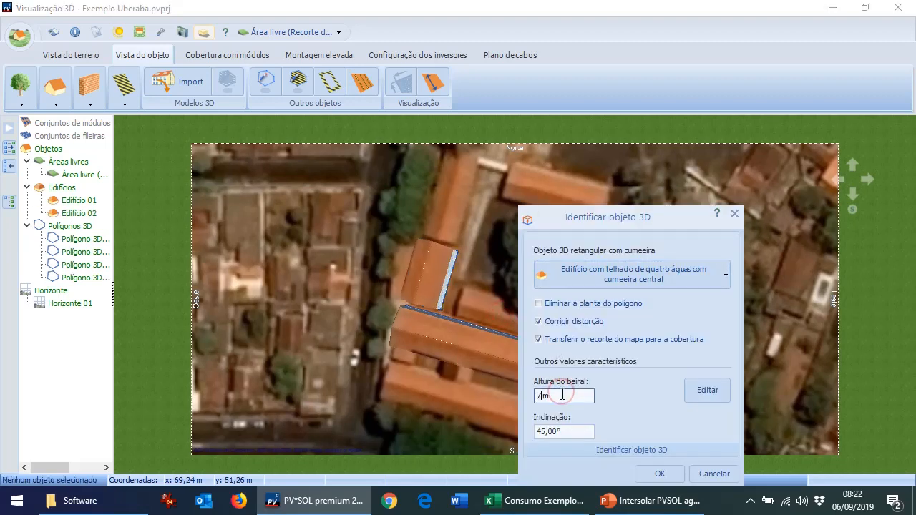
left_click(566, 429)
type("25")
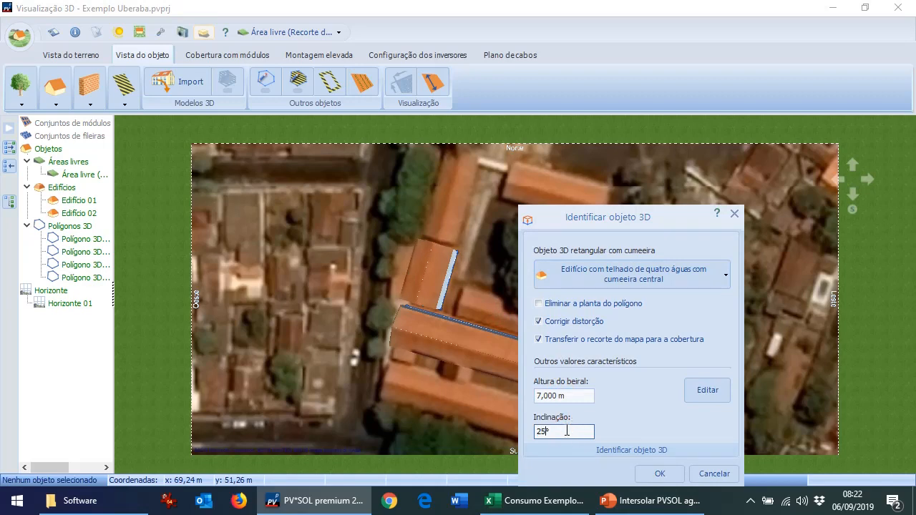
left_click(659, 474)
- Place a deciduous tree over the large tree in the courtyard on the satellite image
left_click(22, 104)
left_click(22, 132)
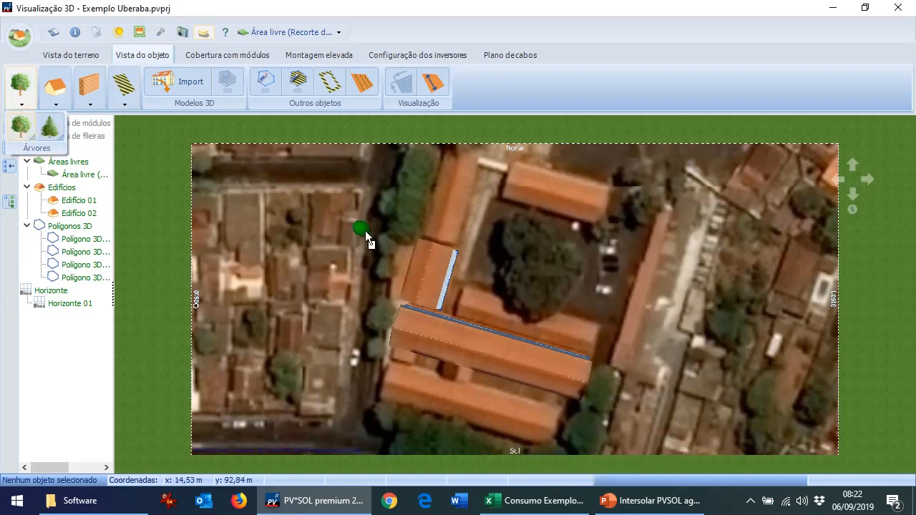
left_click(537, 285)
- Set the courtyard tree's height to 12 m, crown diameter to 20.4 m and trunk diameter to 1 m
double_click(718, 214)
type("12")
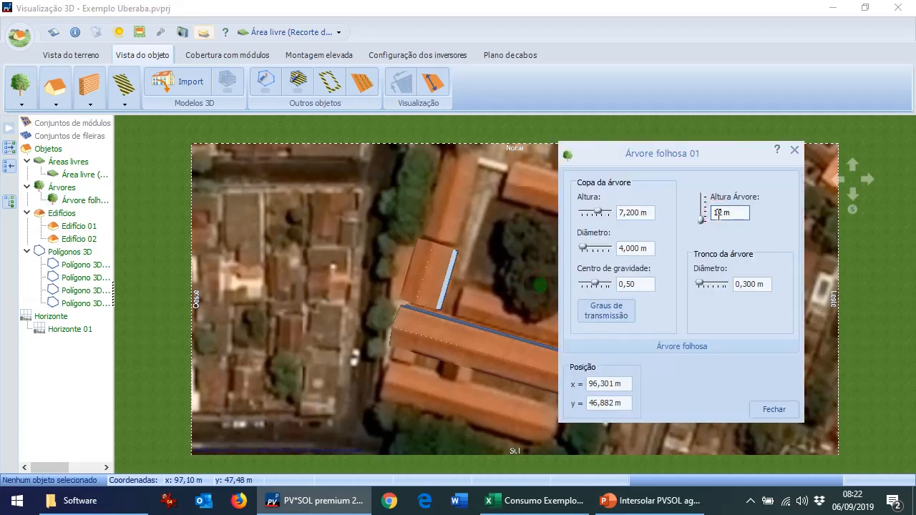
double_click(641, 212)
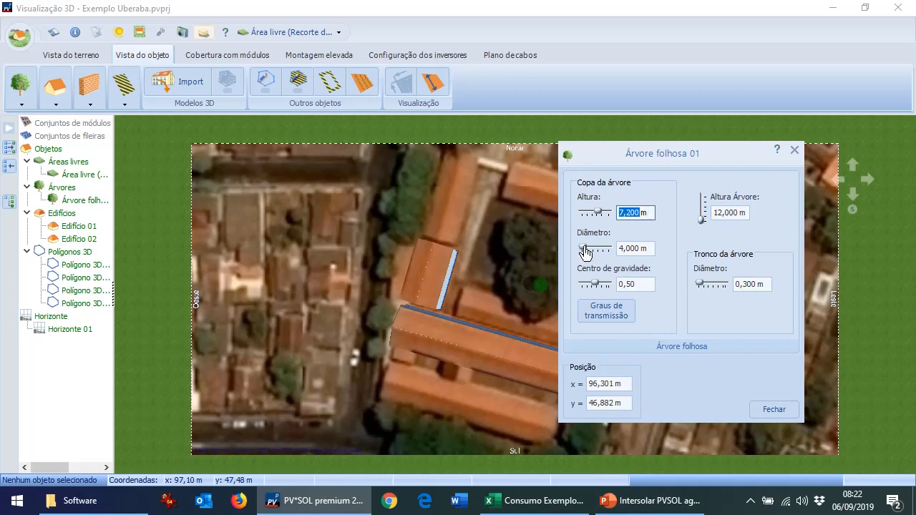
left_click_drag(583, 248, 587, 254)
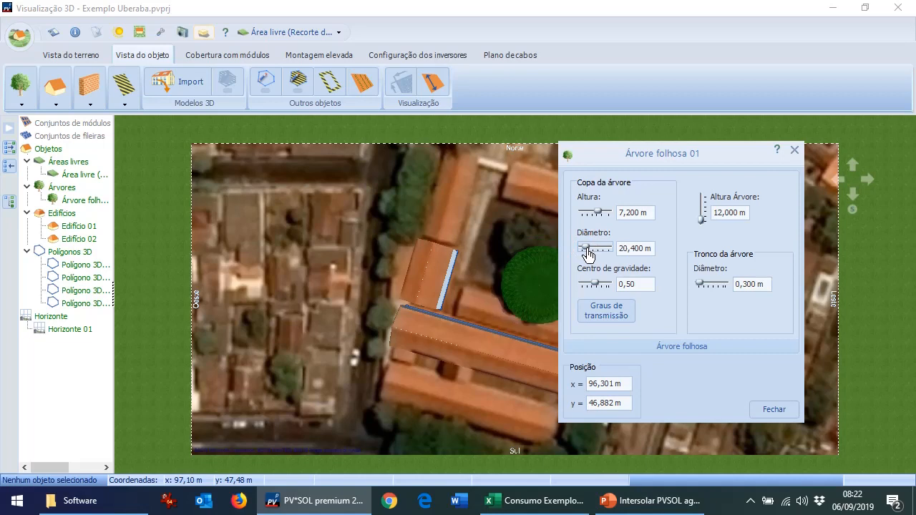
double_click(746, 284)
type("1")
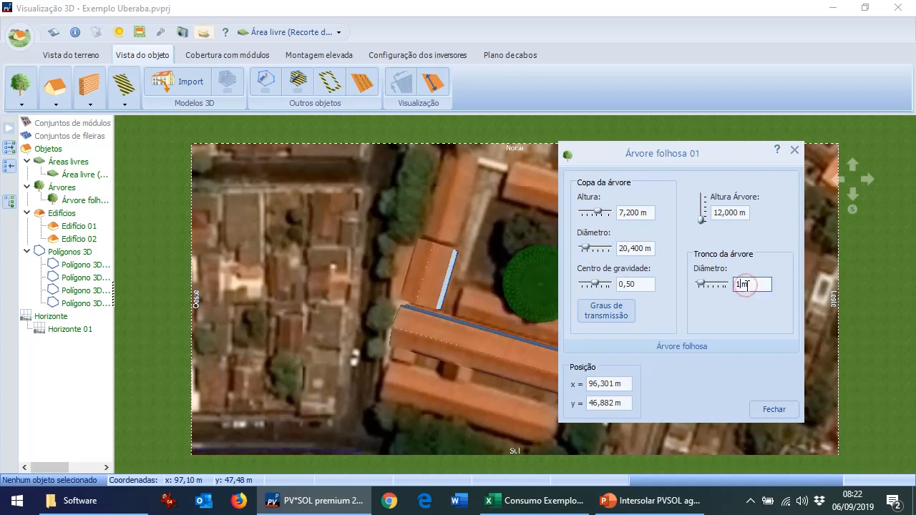
left_click(793, 409)
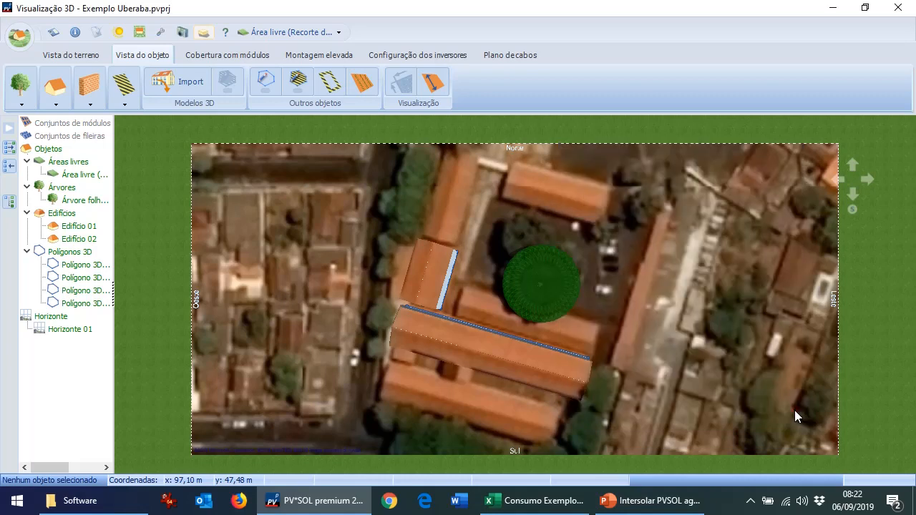
- Show the scene in the 3D terrain view and set the sun position date to 20/06/17
left_click(61, 55)
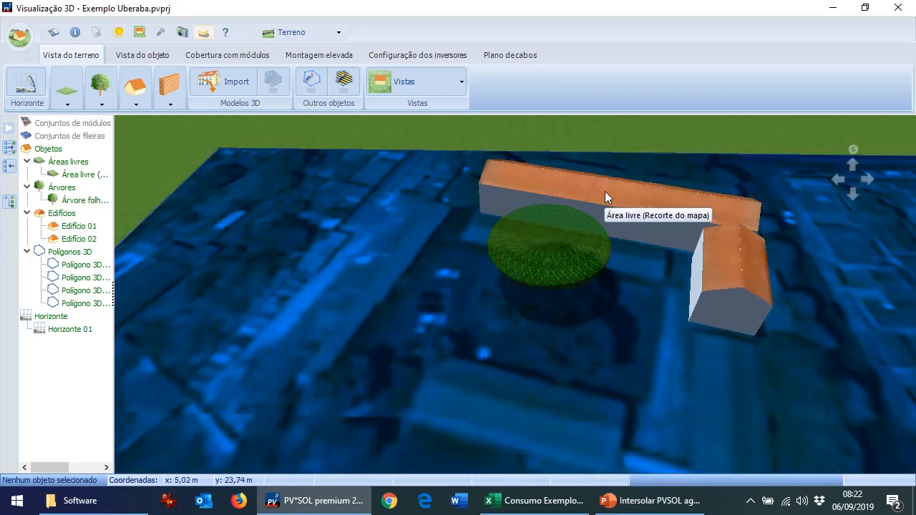
scroll(794, 206, "up", 3)
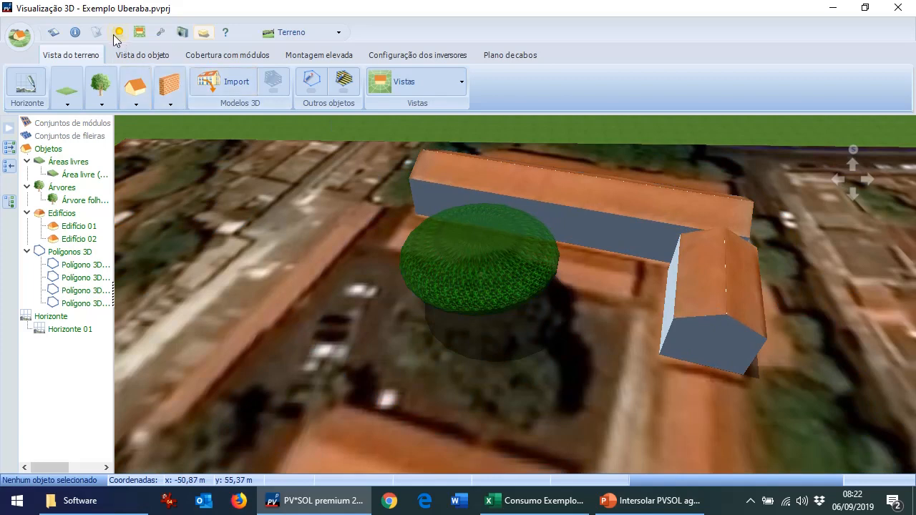
left_click(118, 32)
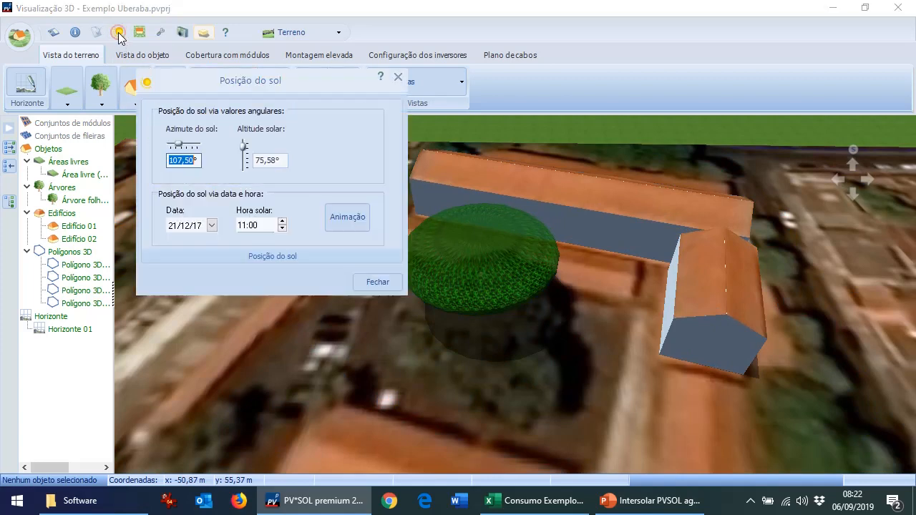
left_click(212, 225)
left_click(215, 238)
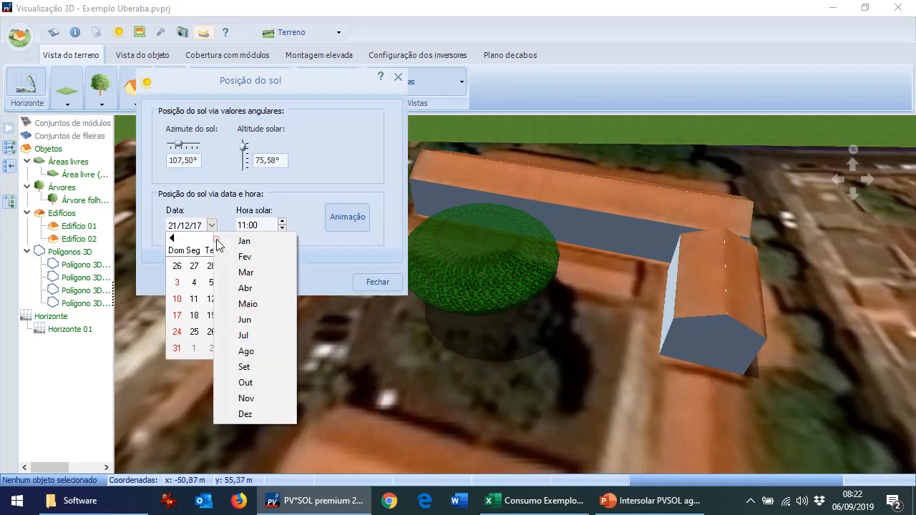
left_click(243, 320)
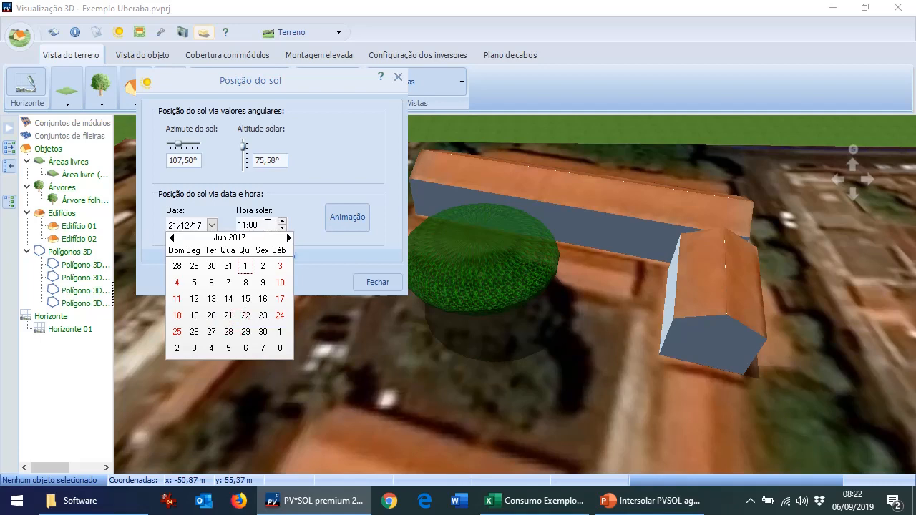
left_click(212, 315)
- Move the solar time back through the morning of 20/06/17 to 7:20 to examine the tree's shadow on the buildings
double_click(270, 221)
type("10:10")
scroll(267, 226, "down", 20)
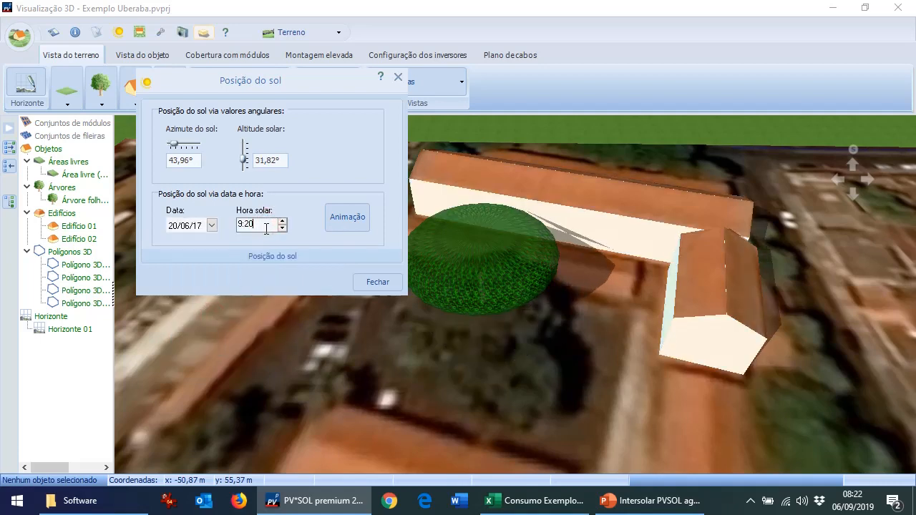
scroll(261, 234, "up", 5)
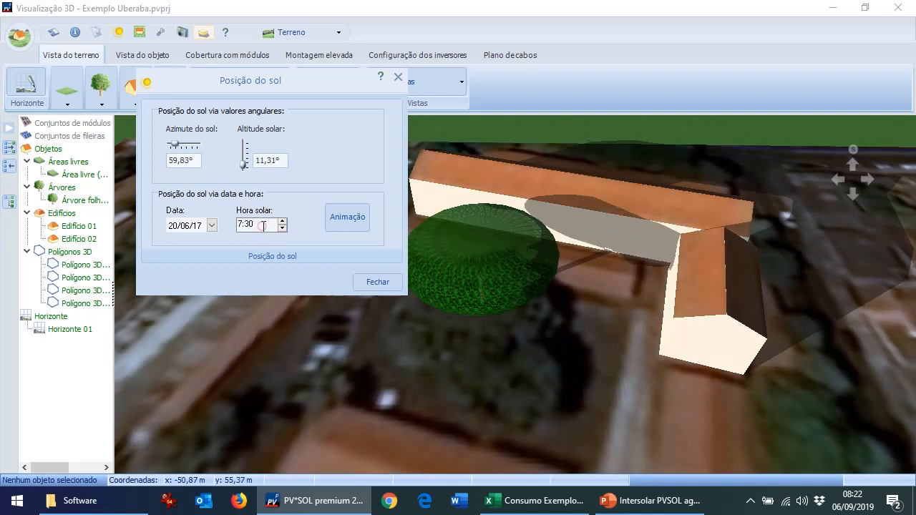
scroll(261, 227, "up", 2)
scroll(262, 228, "down", 2)
scroll(260, 229, "down", 1)
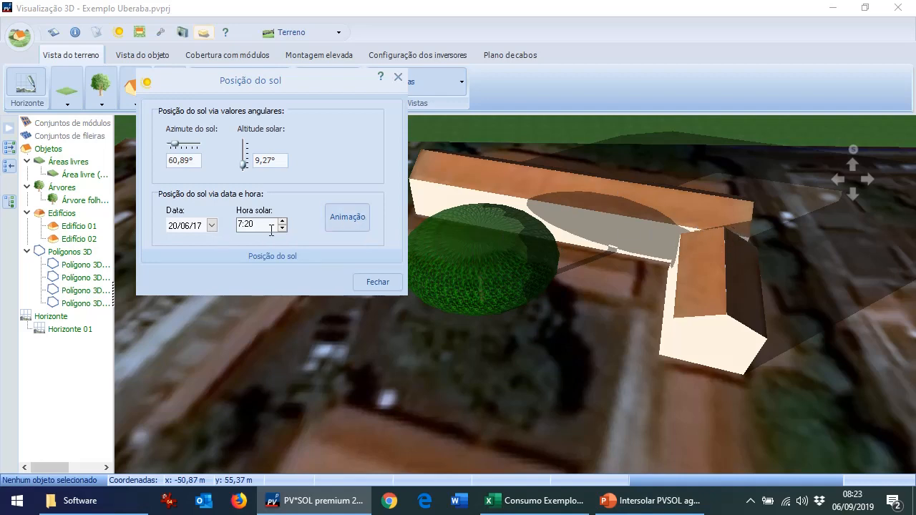
- Sweep the solar time up to 16:30 to examine the shadows, return it to 7:20, and close the sun position settings
scroll(269, 229, "up", 20)
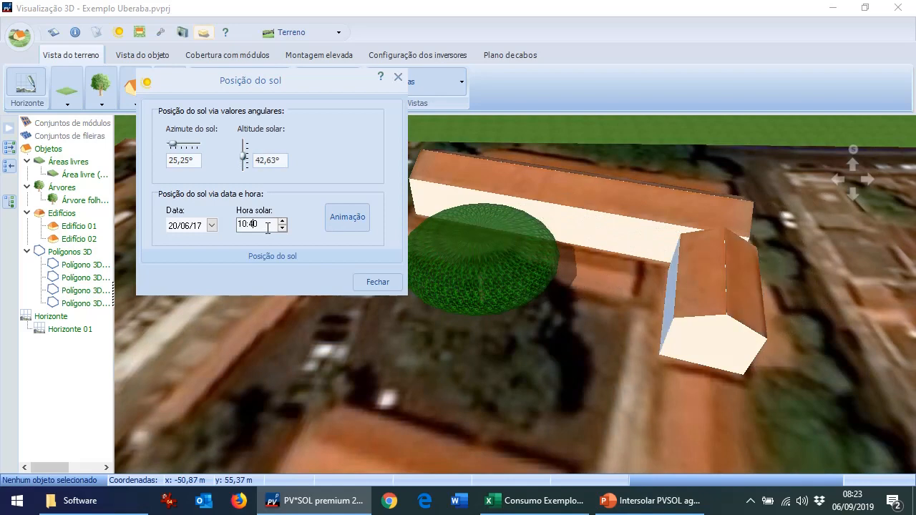
scroll(263, 227, "up", 20)
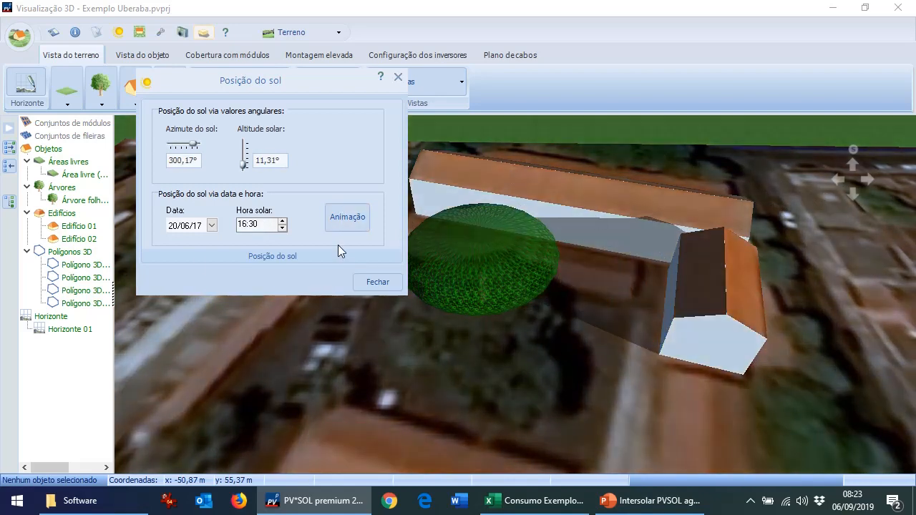
scroll(272, 223, "down", 20)
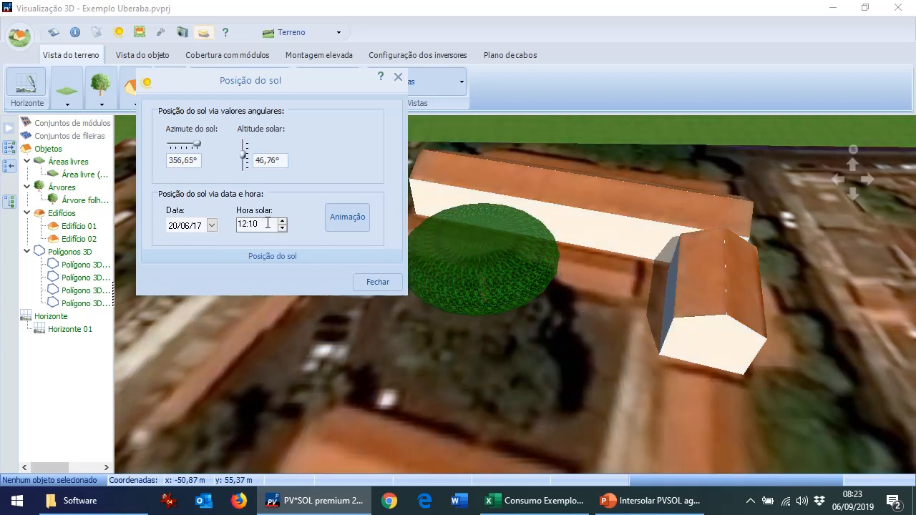
scroll(266, 220, "down", 18)
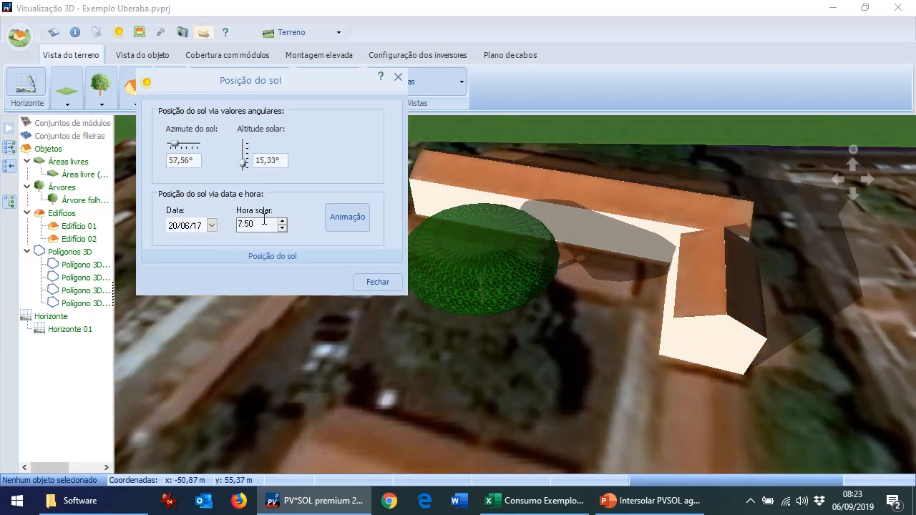
scroll(264, 220, "down", 2)
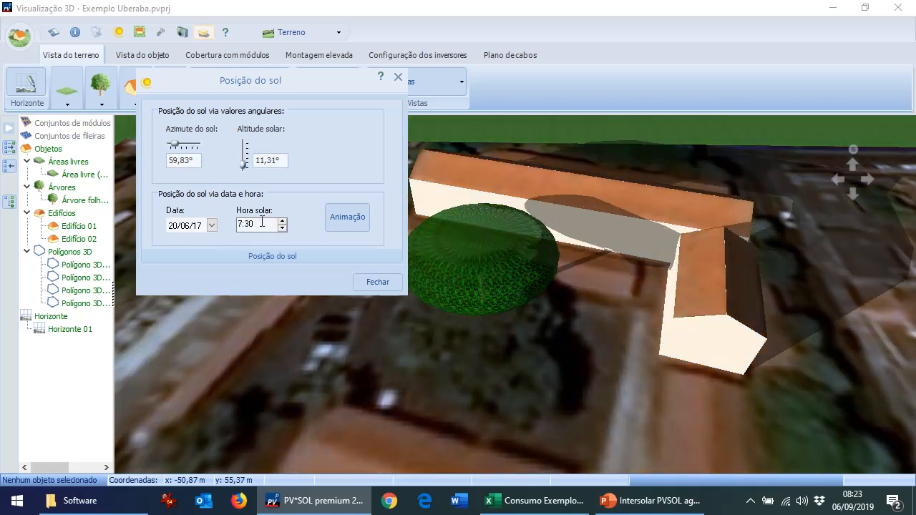
left_click(375, 282)
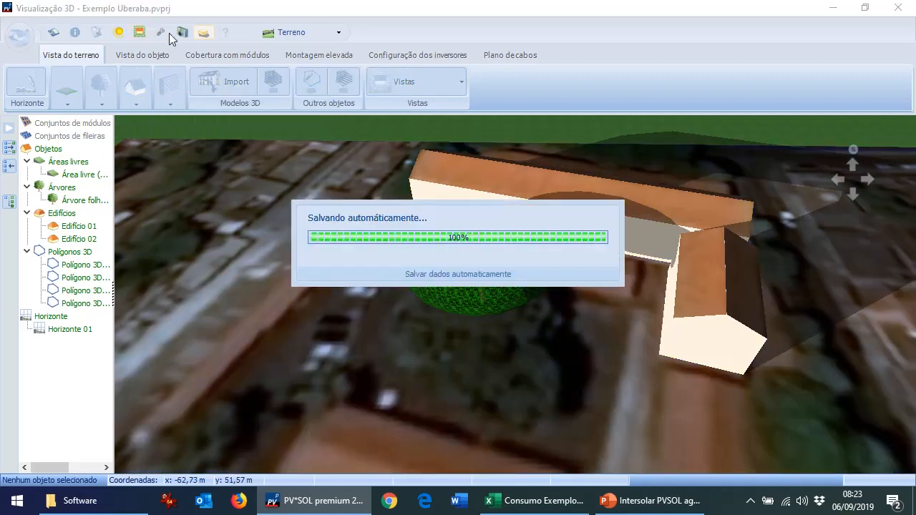
- Capture an image of the shaded scene for the shading environment section of the screenshot manager
left_click(182, 33)
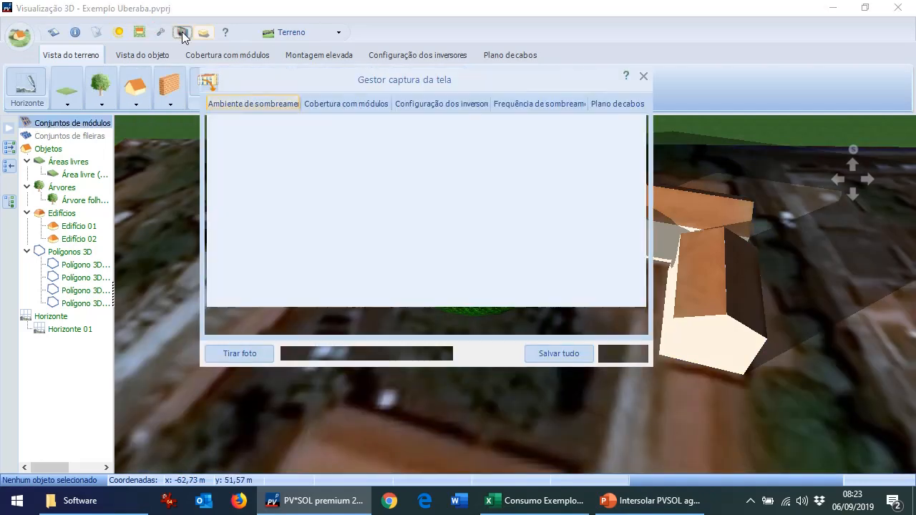
left_click(243, 353)
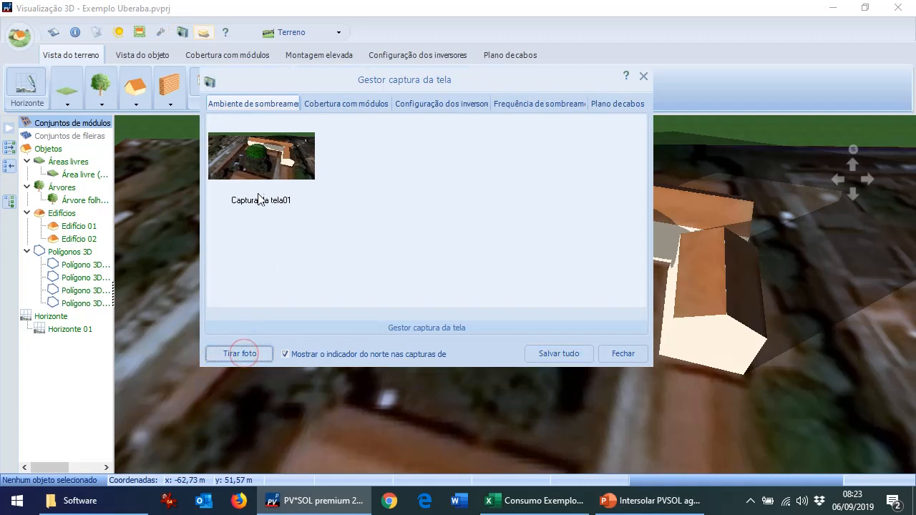
left_click(622, 353)
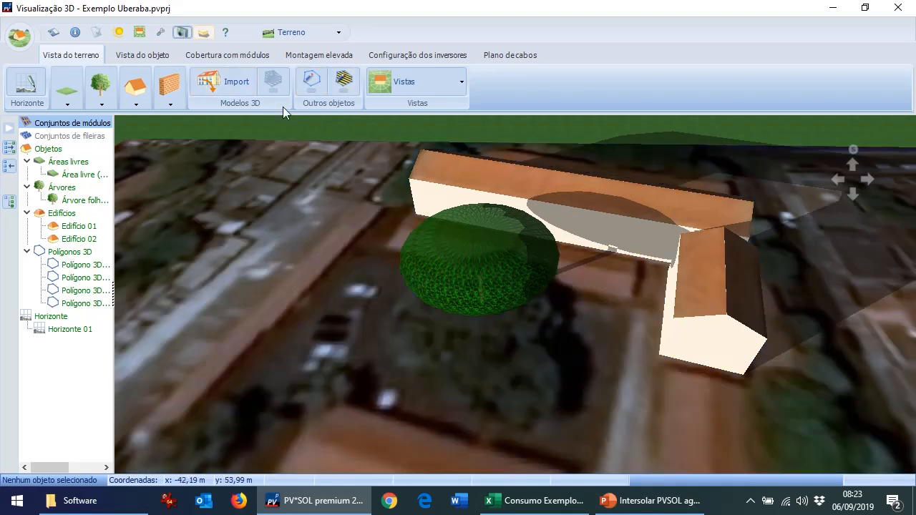
- Raise the solar altitude in the sun position settings so the sun stands high over the scene
left_click(119, 32)
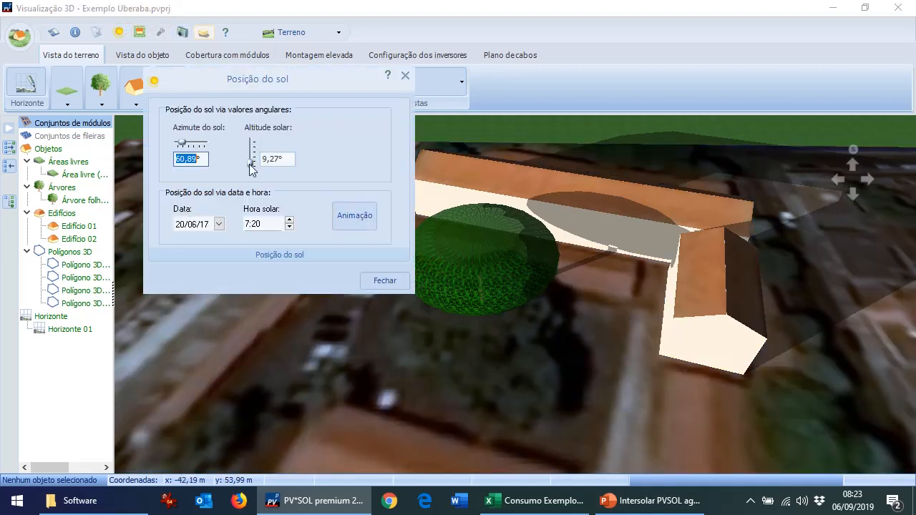
left_click_drag(250, 163, 252, 143)
left_click(384, 280)
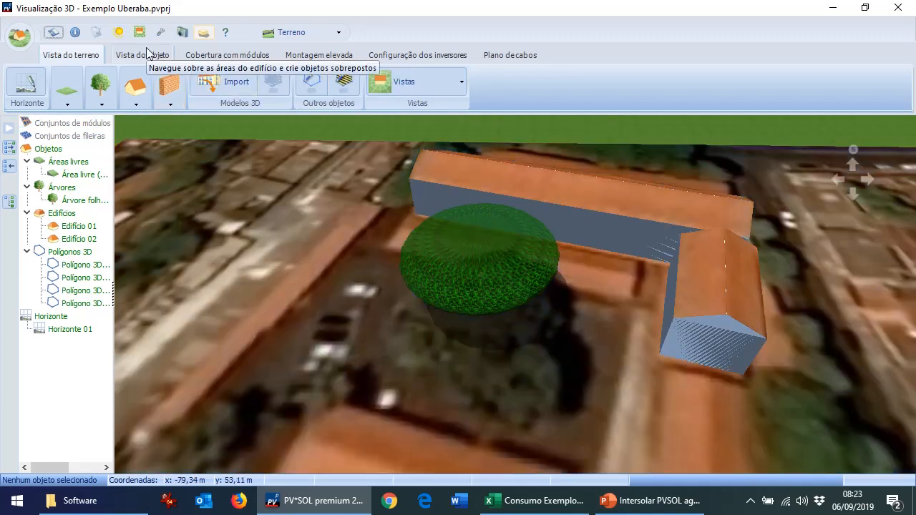
- Open Edifício 01 in the object view, look at its east gable, and return to the north roof surface
left_click(146, 54)
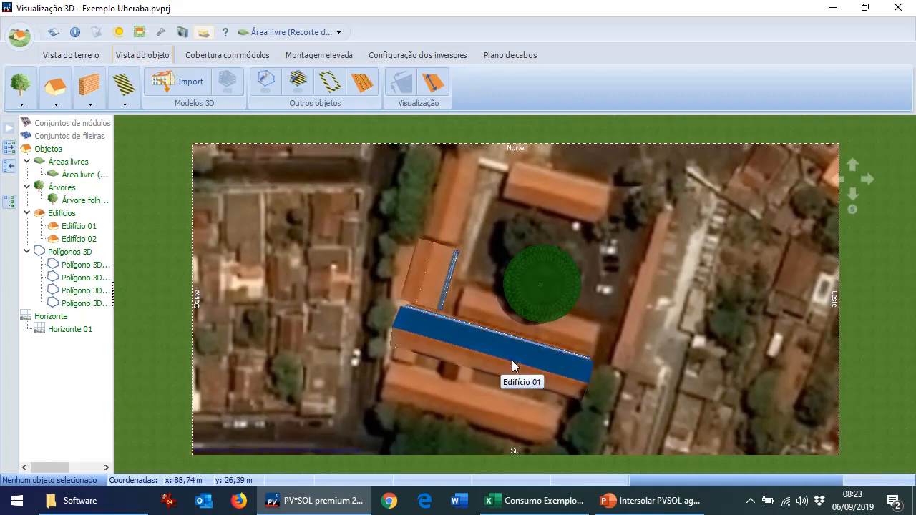
right_click(512, 360)
left_click(575, 184)
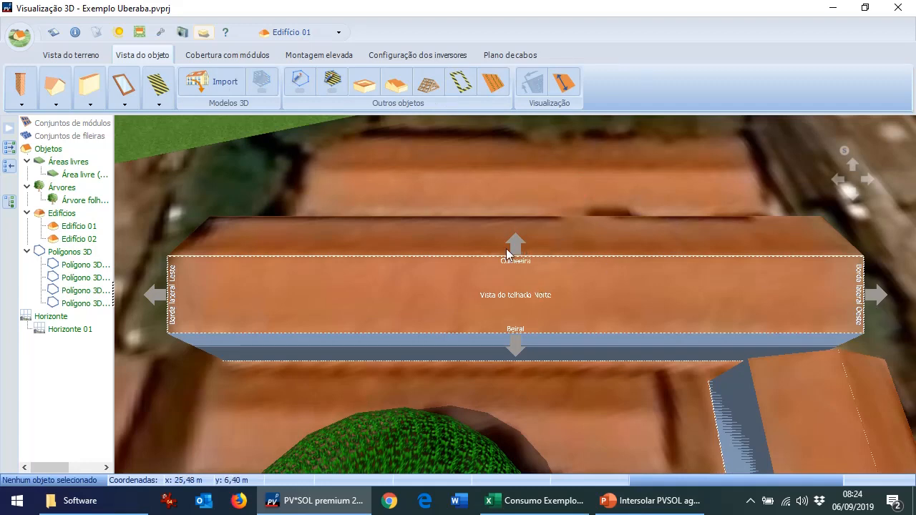
left_click(147, 294)
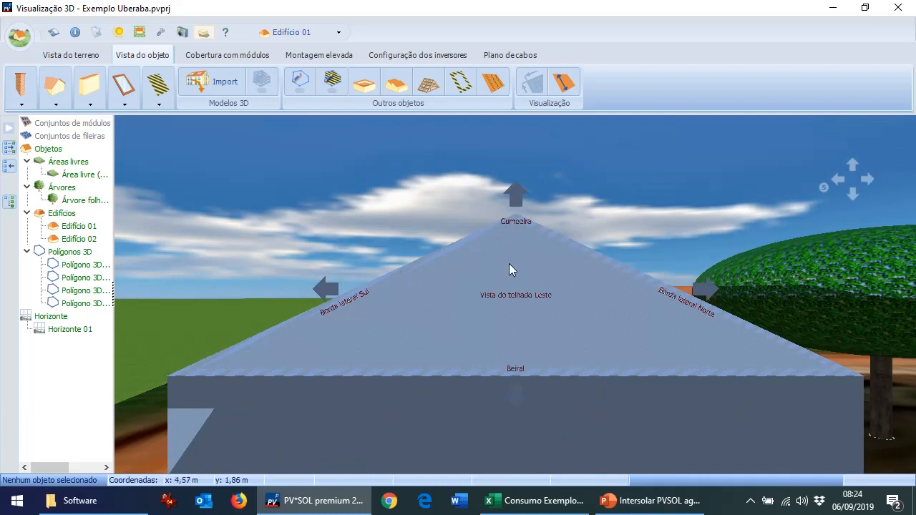
left_click(708, 287)
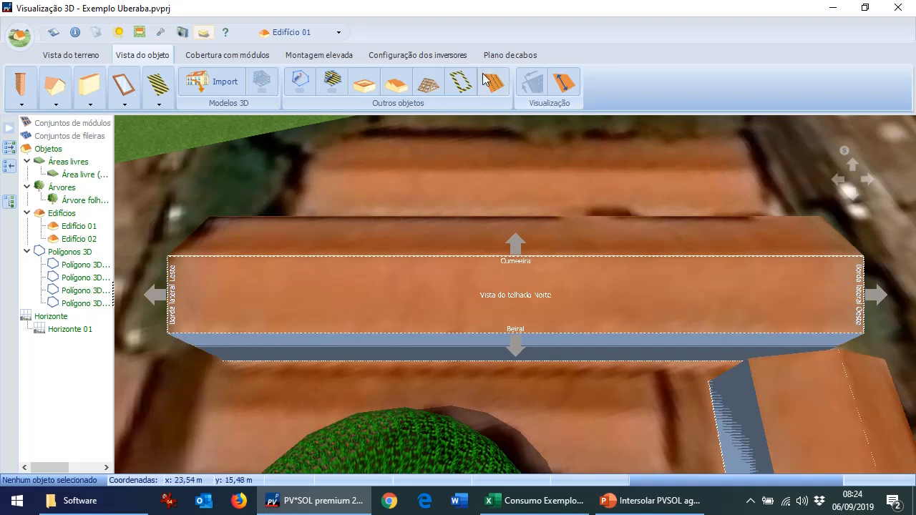
- Set the margin distance on all sides of Edifício 01's north roof to 0.5 m
left_click(461, 81)
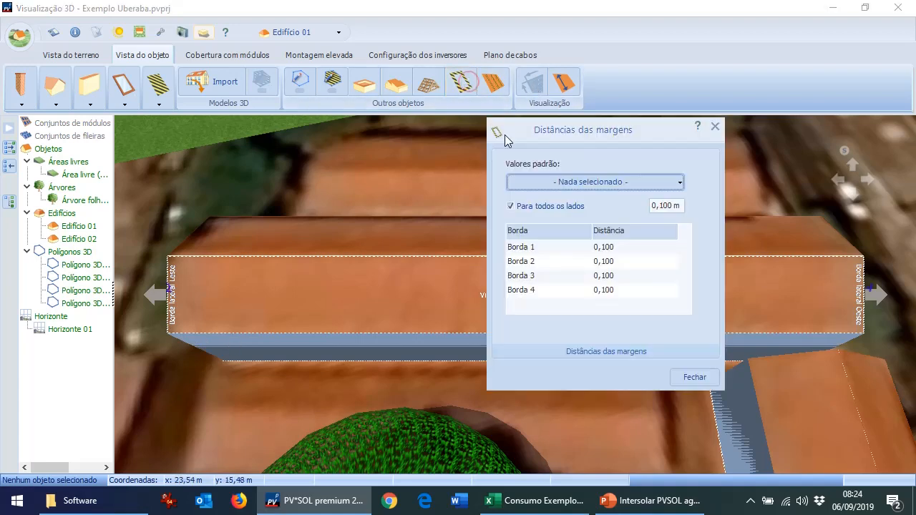
double_click(672, 215)
type("0,5m")
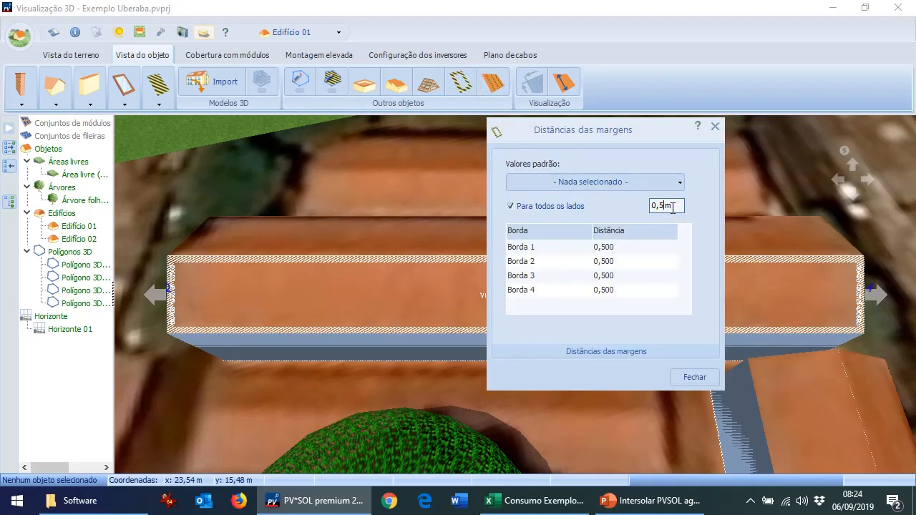
left_click_drag(589, 135, 698, 89)
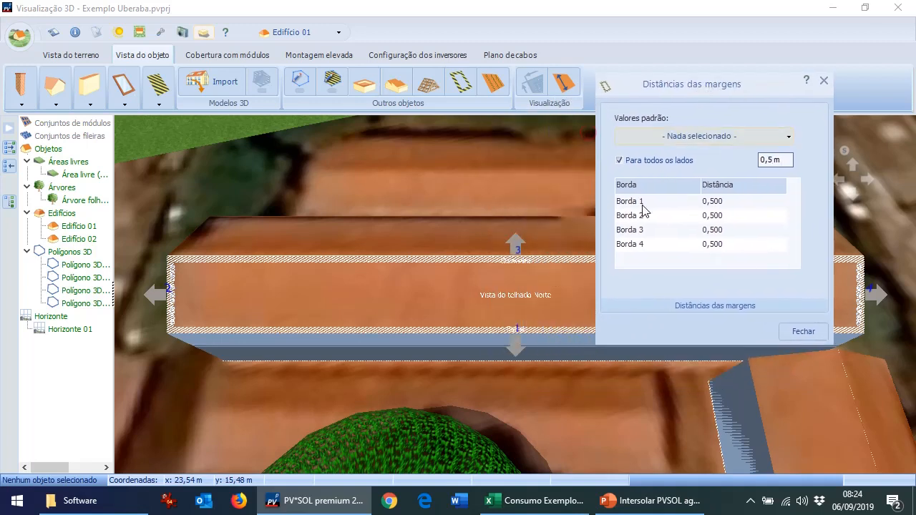
- Release the uniform margin and set the ridge edge (Borda 3) distance to 0.1 m on the north roof
left_click(620, 160)
double_click(710, 229)
type("0,1")
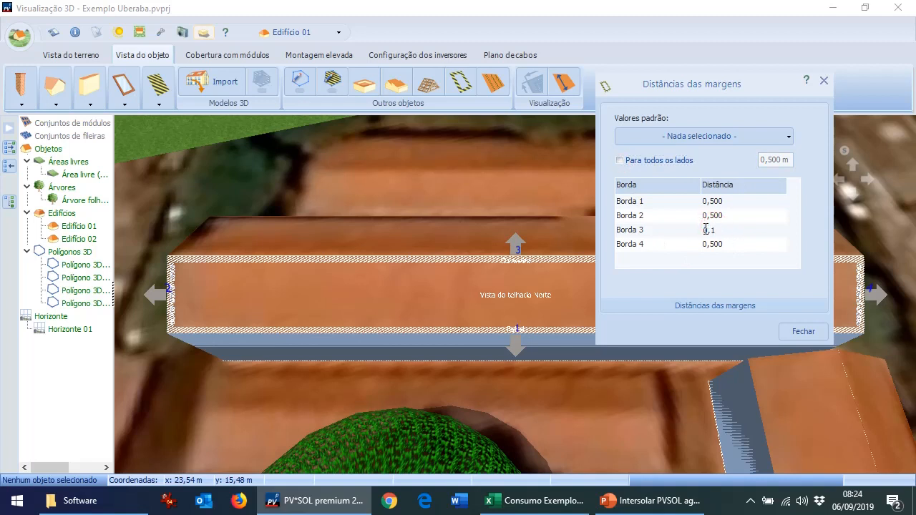
left_click(715, 217)
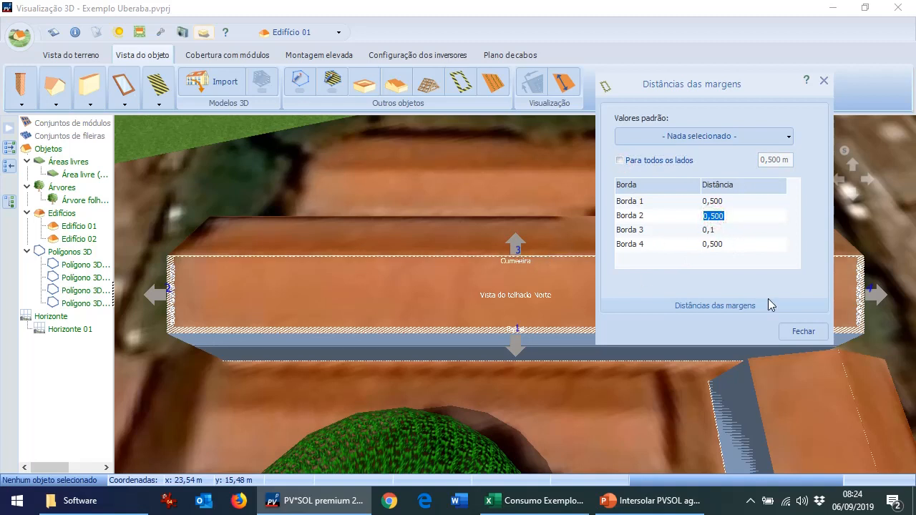
left_click(802, 331)
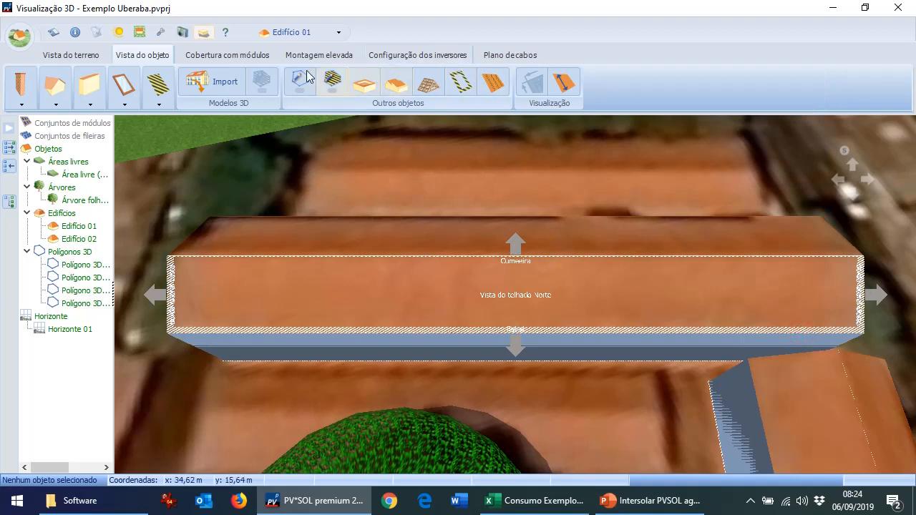
- Define the AXITEC Energy GmbH & Co. KG AXIpower AC-330P/156-72S as the reference module for the roof coverage
left_click(254, 57)
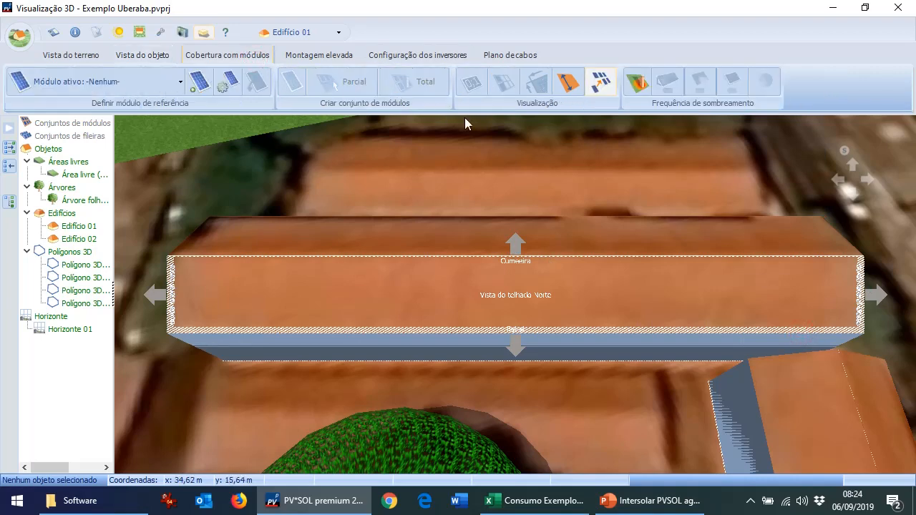
left_click(200, 84)
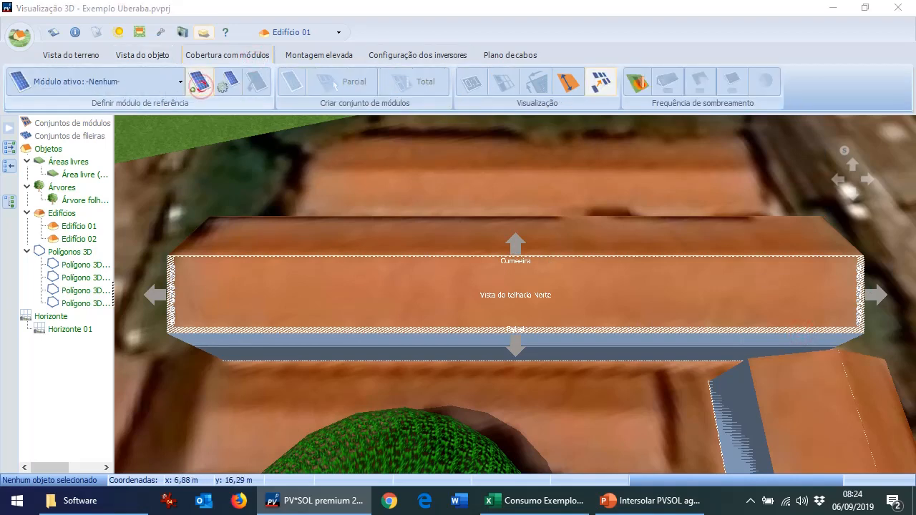
left_click_drag(393, 175, 260, 64)
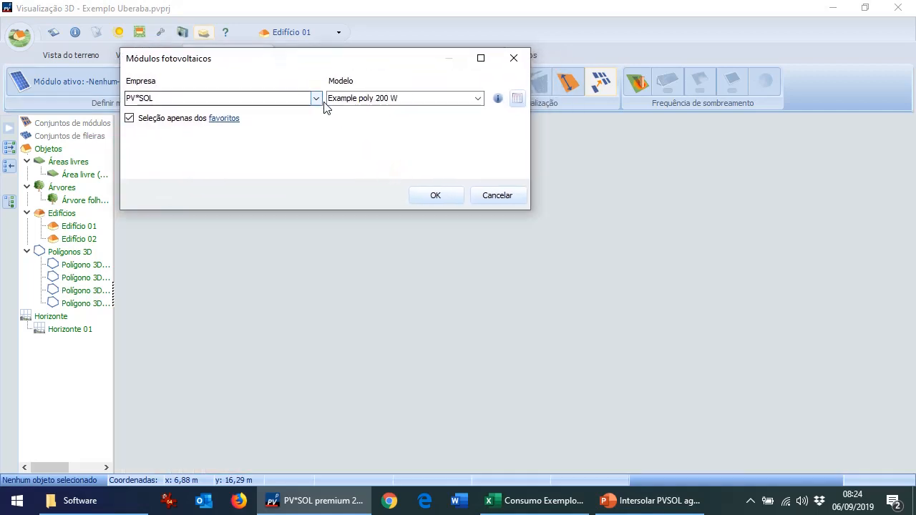
left_click(315, 98)
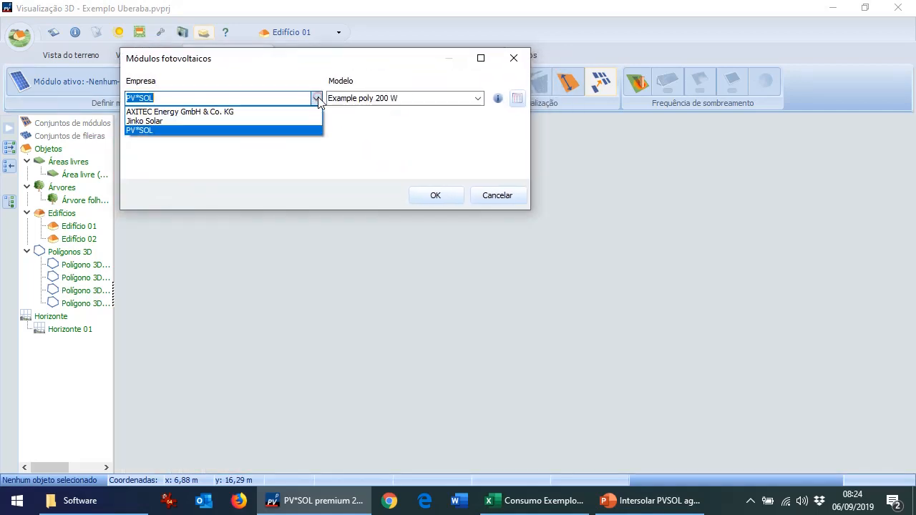
left_click(300, 109)
left_click(477, 98)
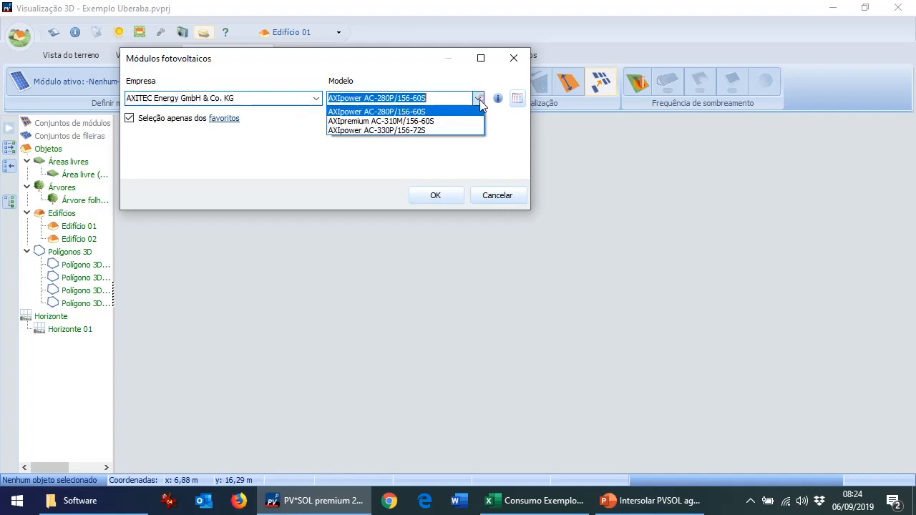
left_click(451, 130)
left_click(449, 189)
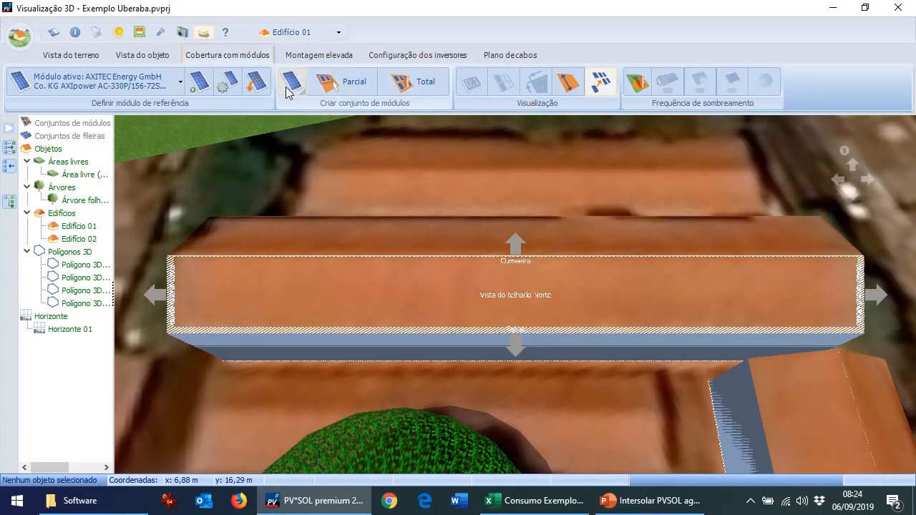
- Place two single portrait modules side by side near the east end of Edifício 01's north roof
left_click(289, 91)
left_click(263, 289)
left_click(291, 84)
left_click(312, 295)
left_click_drag(307, 308, 307, 307)
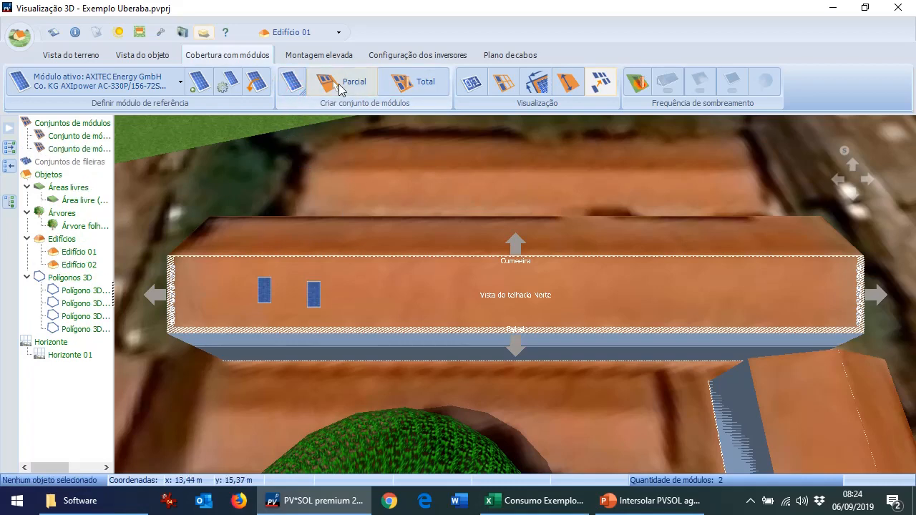
- Create a partial module formation of two rows by 14 columns across the middle of the north roof
left_click(340, 86)
left_click(525, 311)
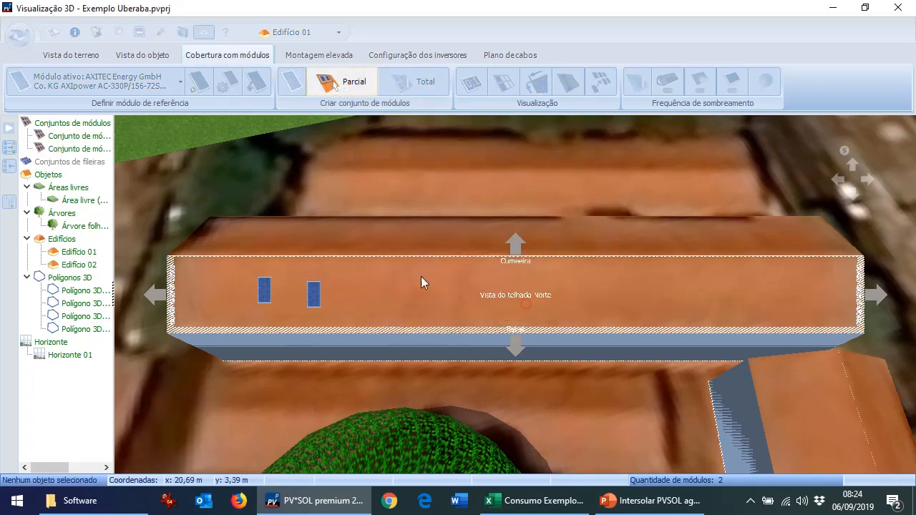
left_click_drag(398, 262, 591, 326)
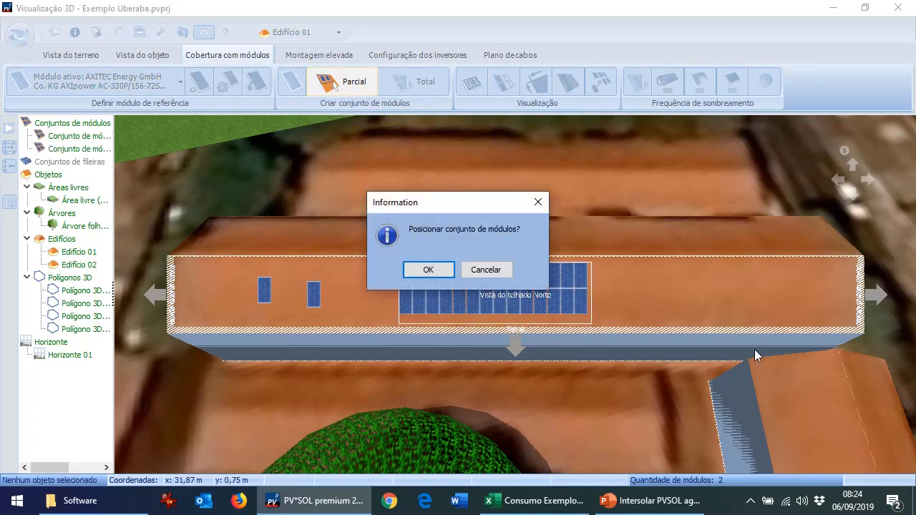
left_click(440, 268)
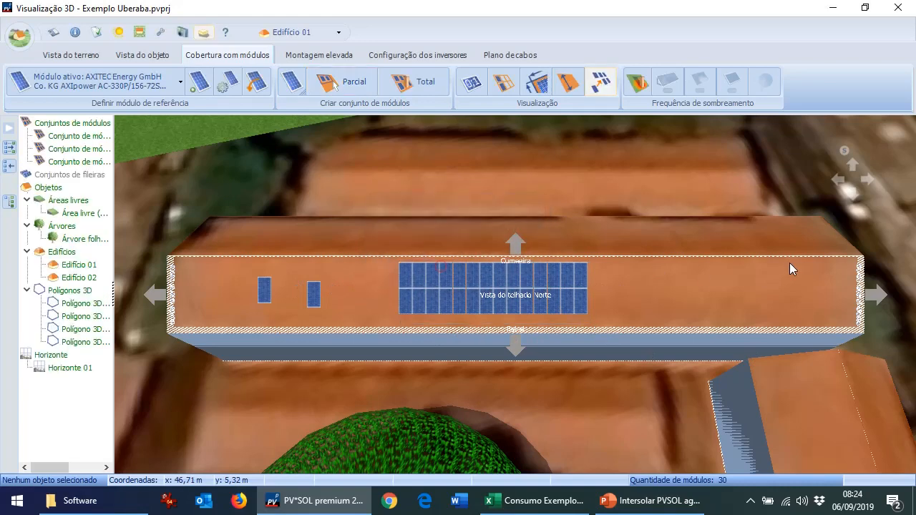
- Cover the entire north roof with AXIpower AC-330P modules, keeping the default spacing, and select all of them
left_click(407, 86)
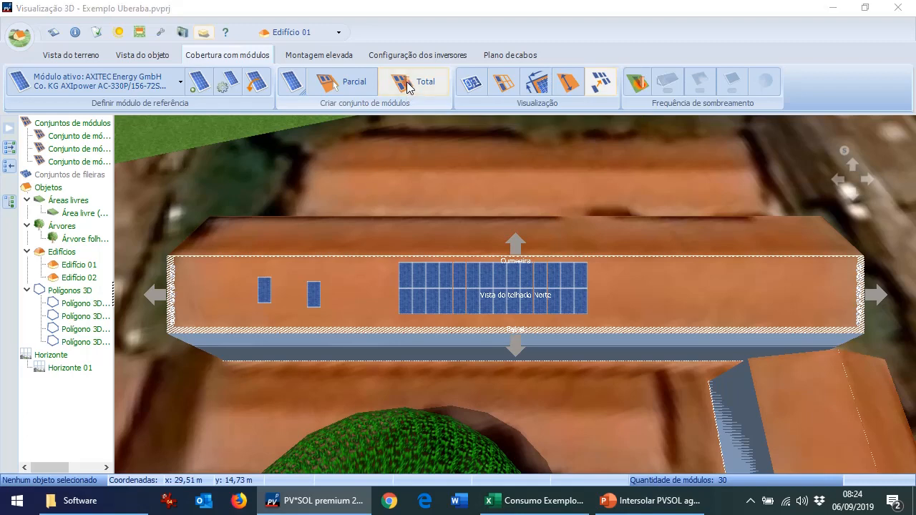
left_click(419, 267)
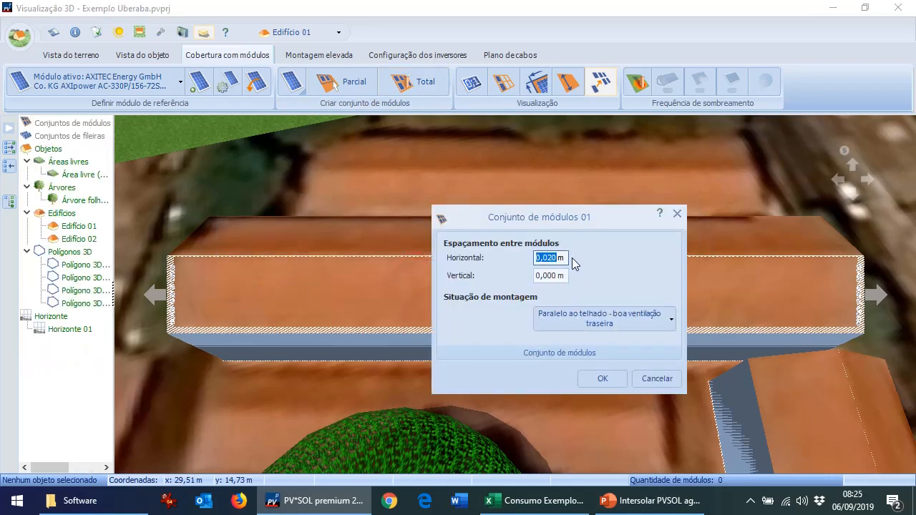
left_click(600, 380)
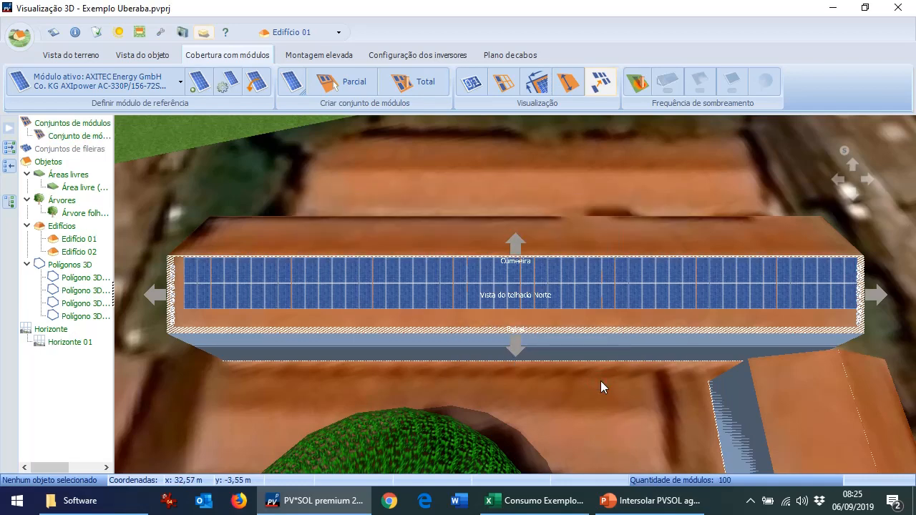
left_click_drag(177, 236, 865, 346)
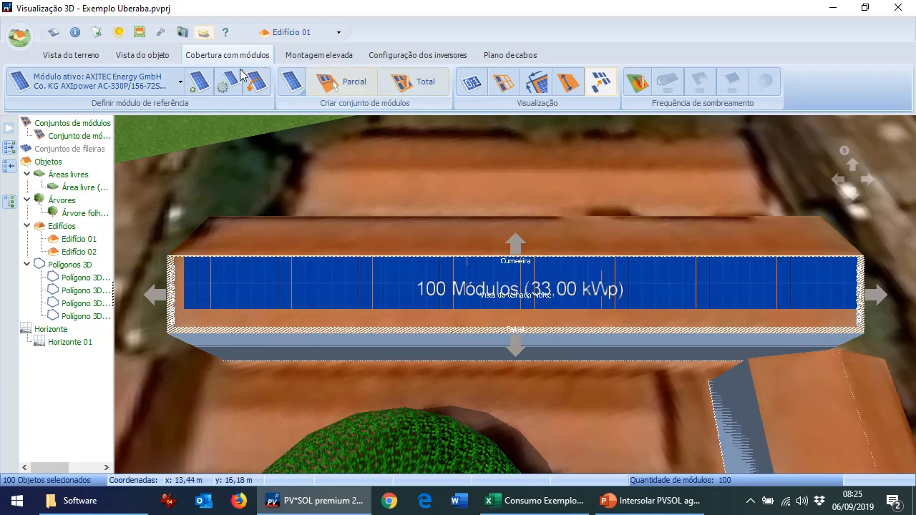
- Change the reference module to the AXITEC AXIpremium AC-310M/156-60S
left_click(201, 83)
left_click(610, 210)
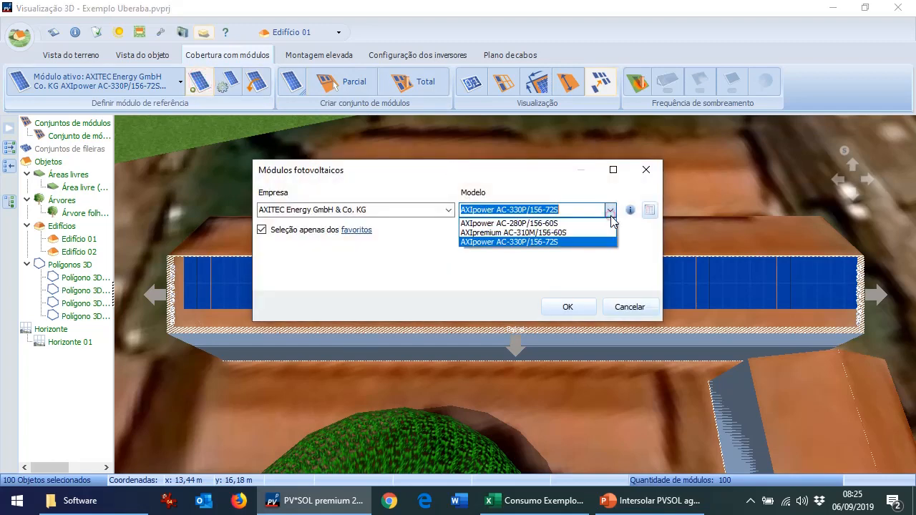
left_click(600, 230)
left_click(583, 316)
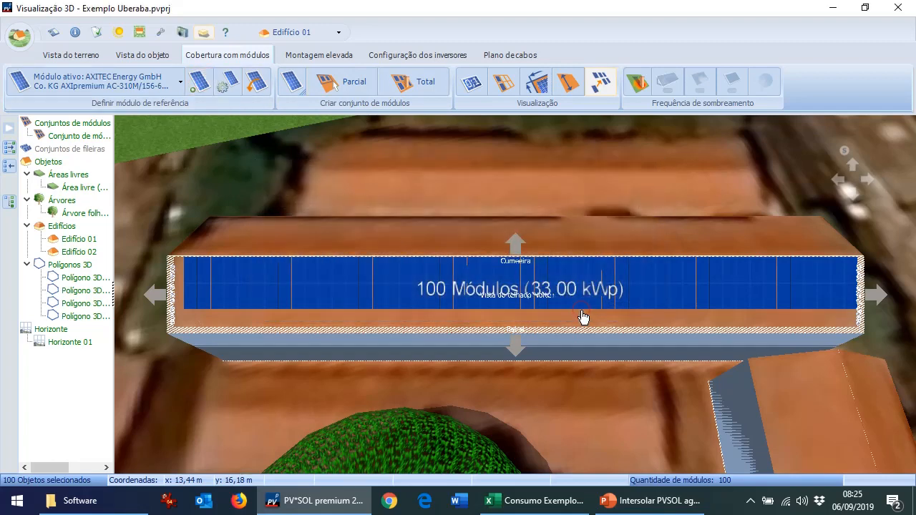
- Replace the roof coverage with a full coverage of AXIpremium AC-310M modules at 0.020 m horizontal spacing and select them all
left_click(414, 72)
left_click(443, 270)
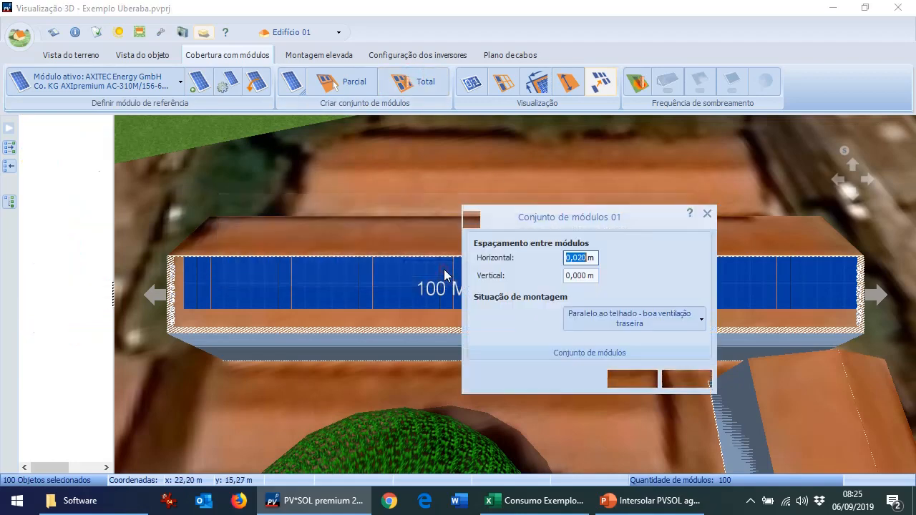
left_click(630, 379)
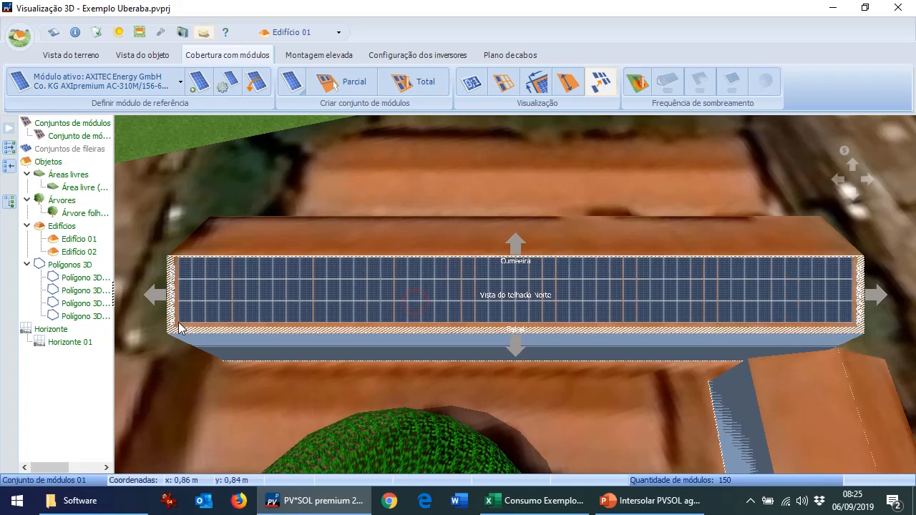
left_click_drag(143, 243, 856, 329)
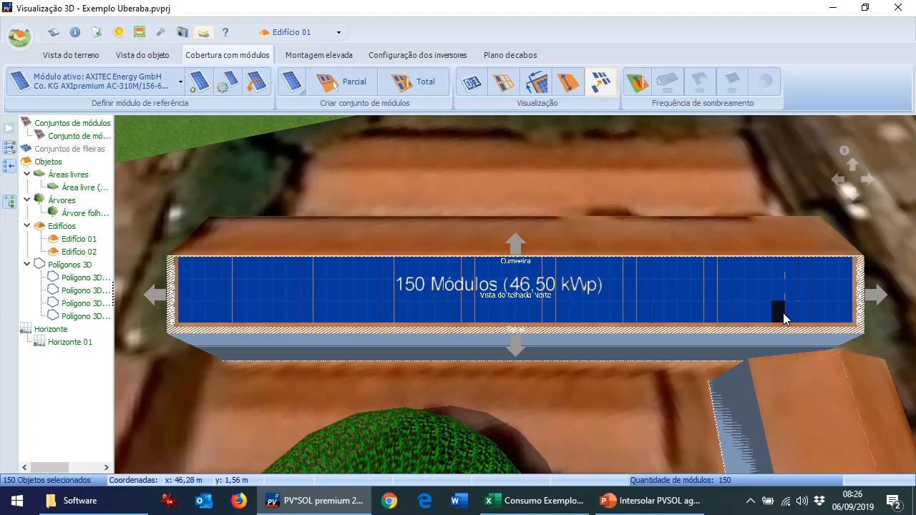
- Calculate the north roof's shading frequency and examine the modules' shading percentages along the eave up to the west edge
left_click(637, 84)
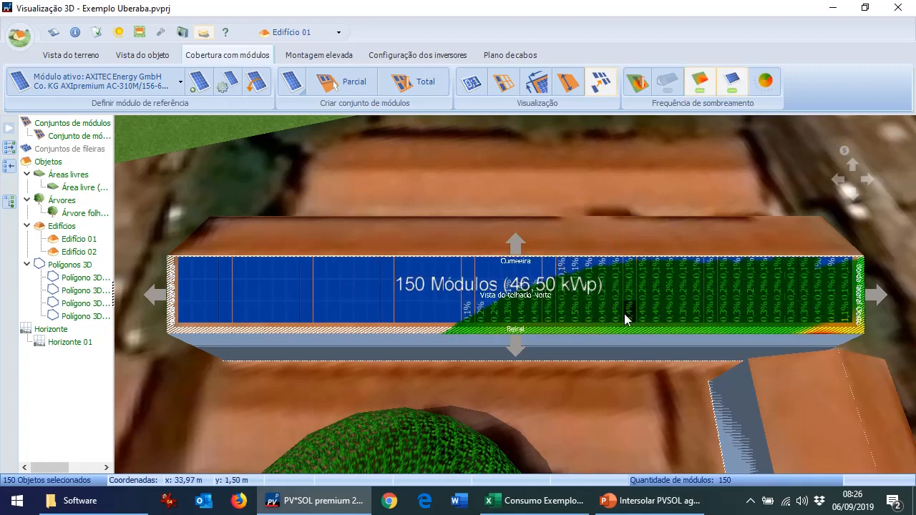
scroll(644, 308, "up", 2)
scroll(647, 306, "up", 6)
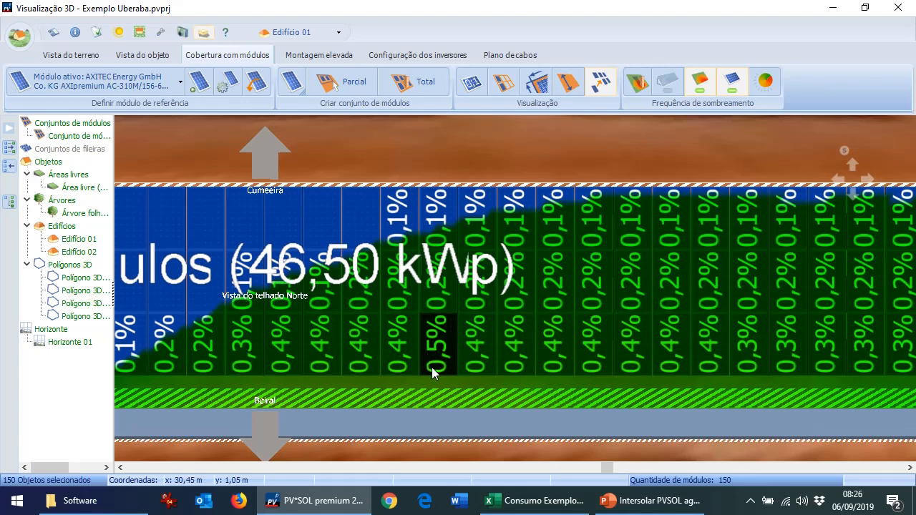
scroll(436, 368, "up", 3)
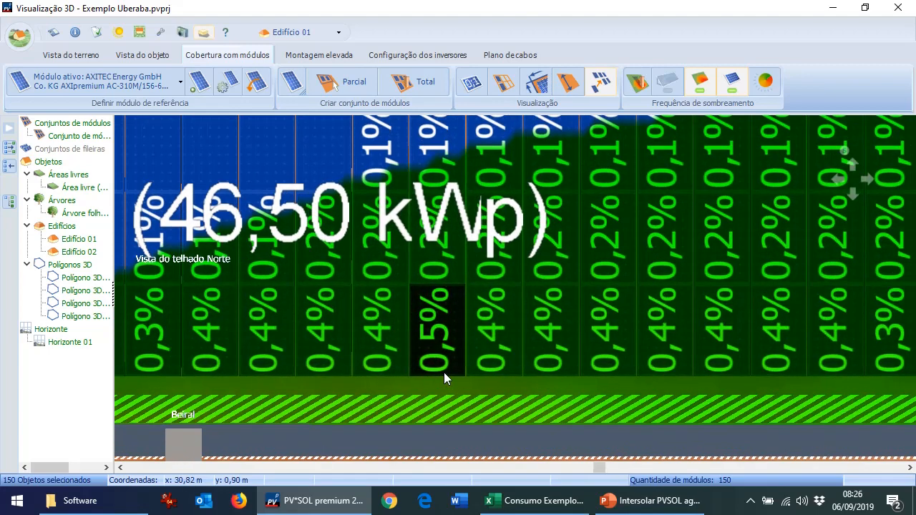
scroll(443, 372, "up", 1)
middle_click_drag(474, 360, 215, 374)
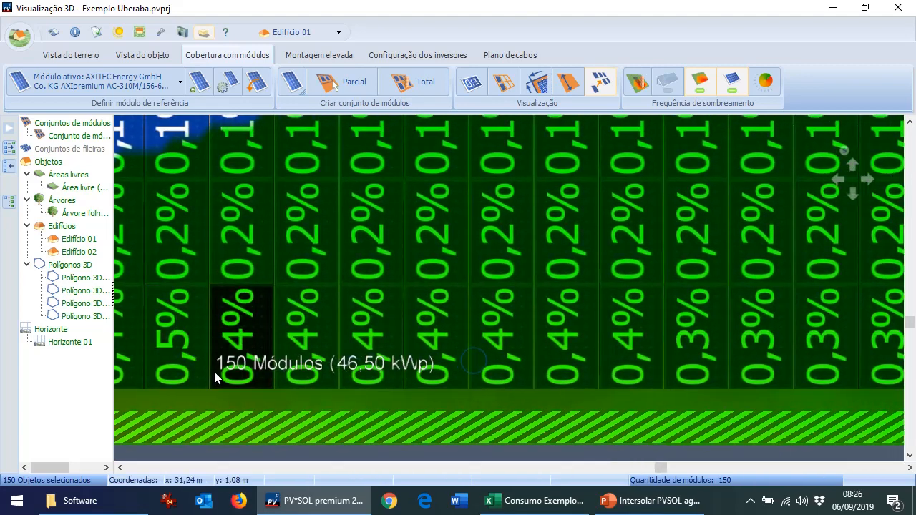
middle_click_drag(752, 341, 473, 309)
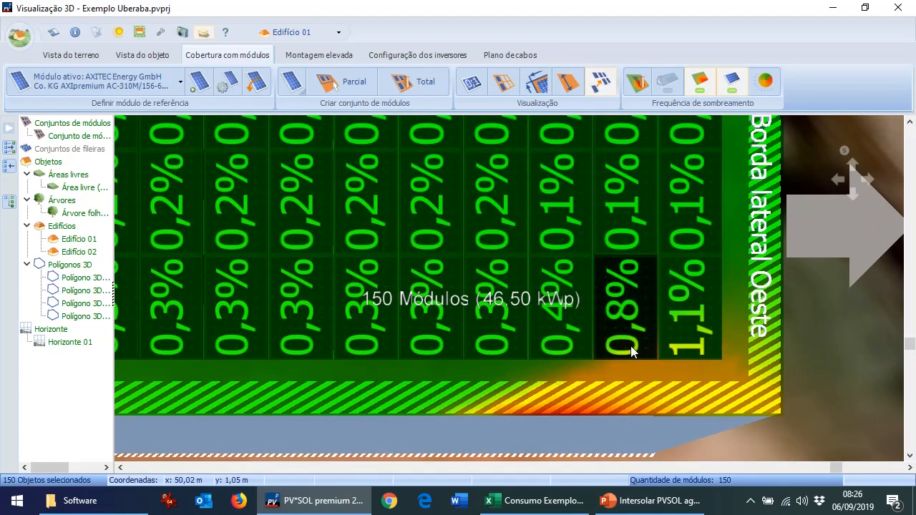
scroll(629, 350, "down", 8)
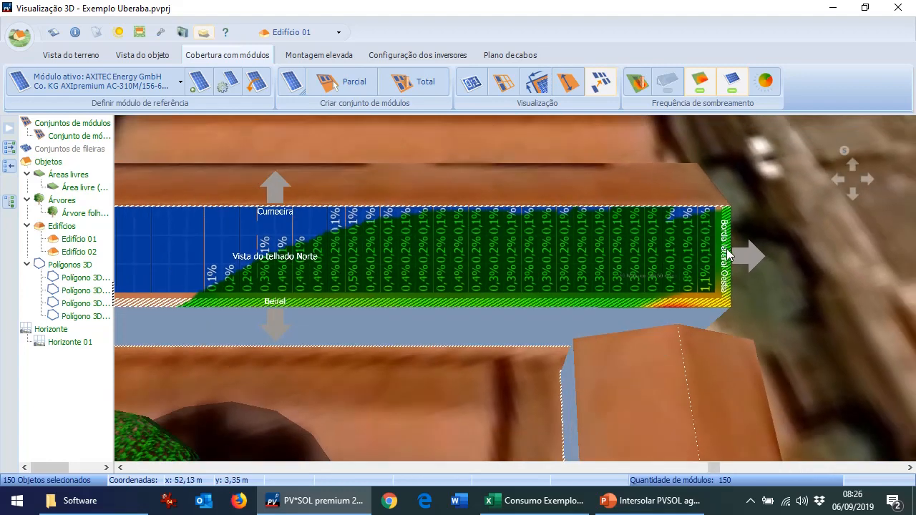
scroll(728, 254, "down", 2)
right_click_drag(621, 238, 675, 234)
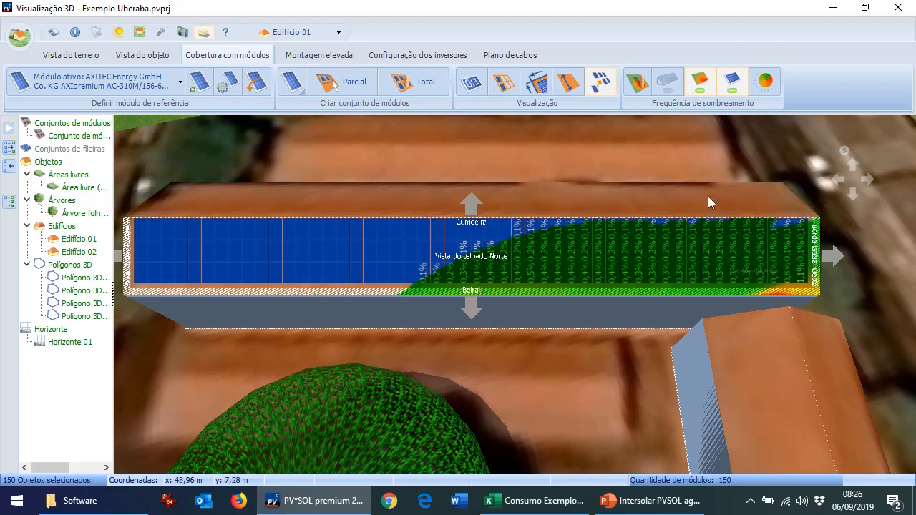
- Generate an inverter configuration proposal for Edifício 01's north roof and accept three PHB ELETRONICA PHB14K-DT inverters
left_click(428, 57)
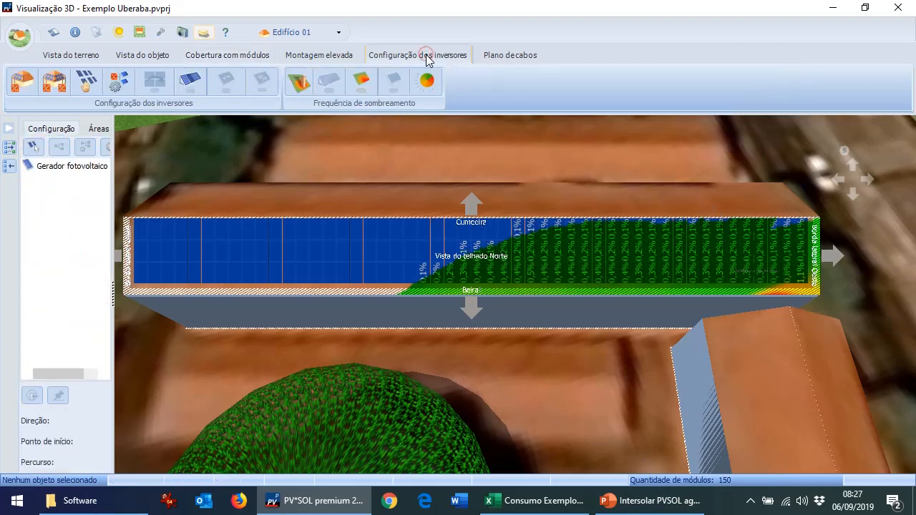
left_click(23, 84)
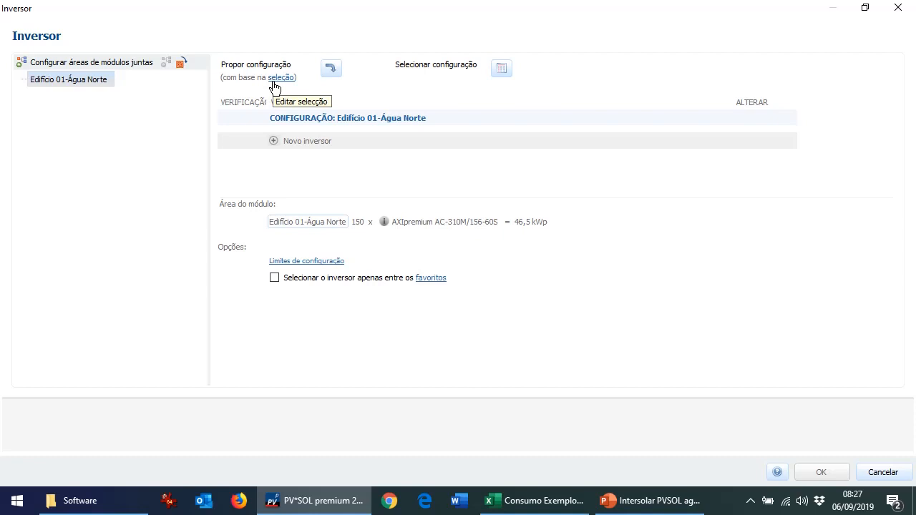
left_click(330, 69)
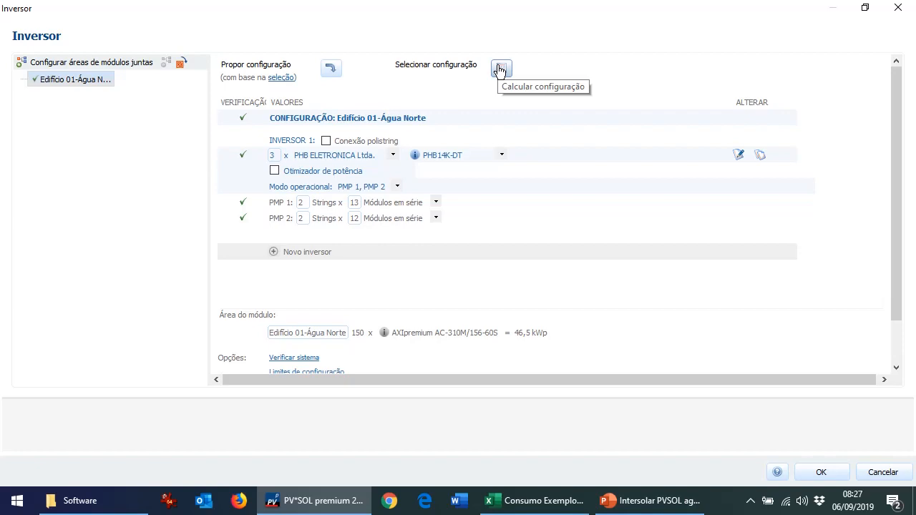
left_click(823, 472)
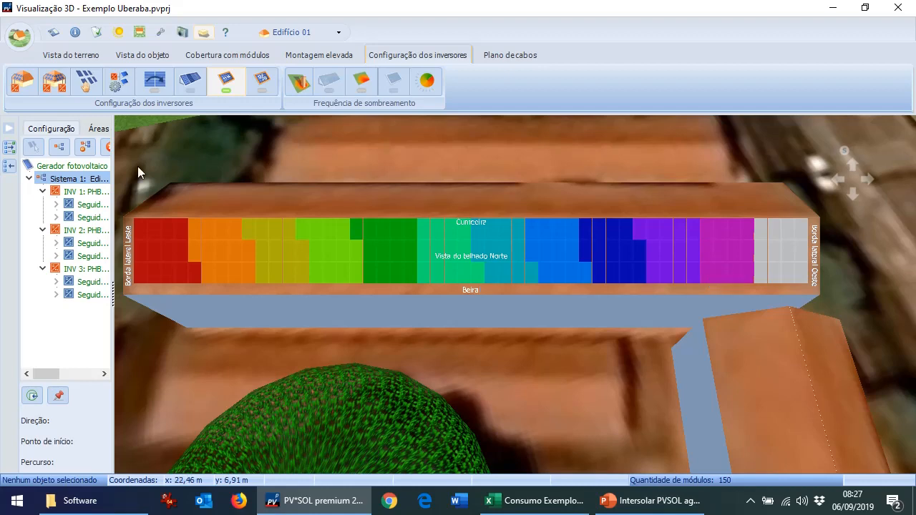
- Examine which roof modules belong to inverter 1's PMP 1 tracker and its two strings, widening the configuration tree
left_click(88, 205)
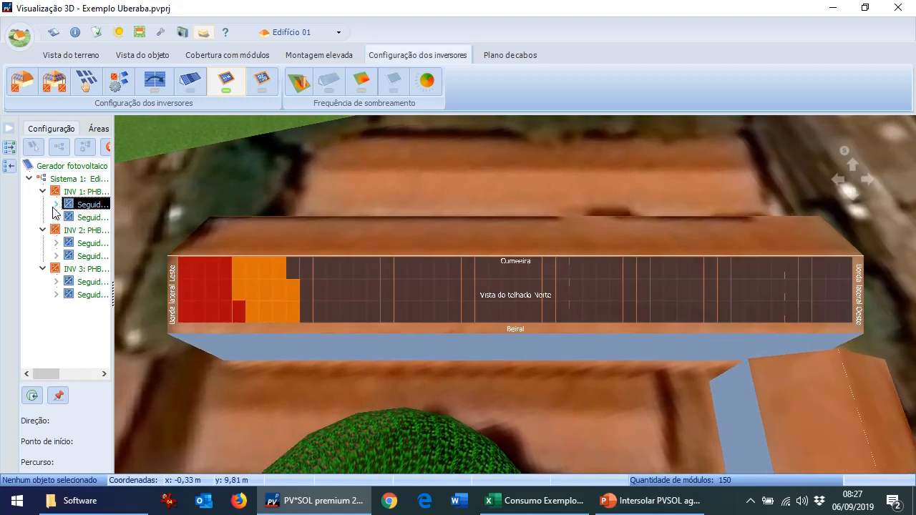
left_click(56, 204)
left_click(88, 217)
left_click(90, 229)
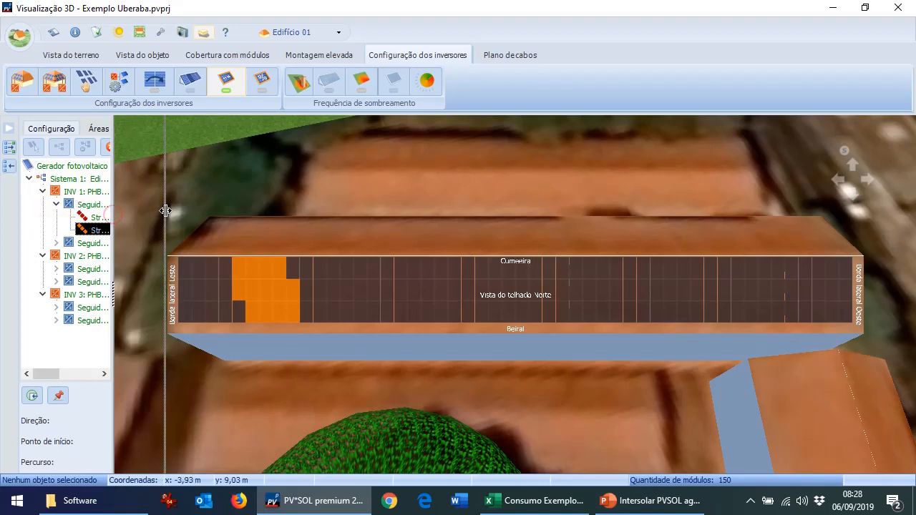
left_click_drag(114, 213, 166, 209)
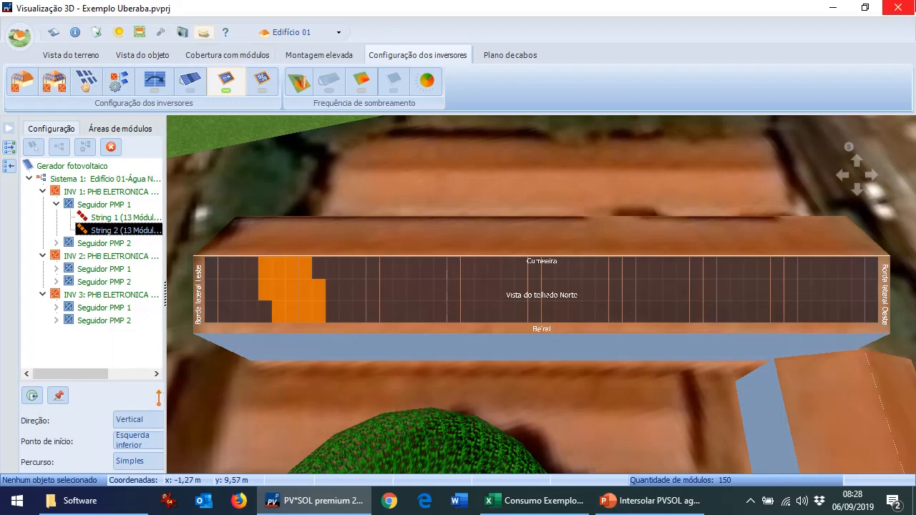
- Leave the 3D visualization, transfer the model to the project and determine the module shading now
left_click(900, 7)
left_click(409, 271)
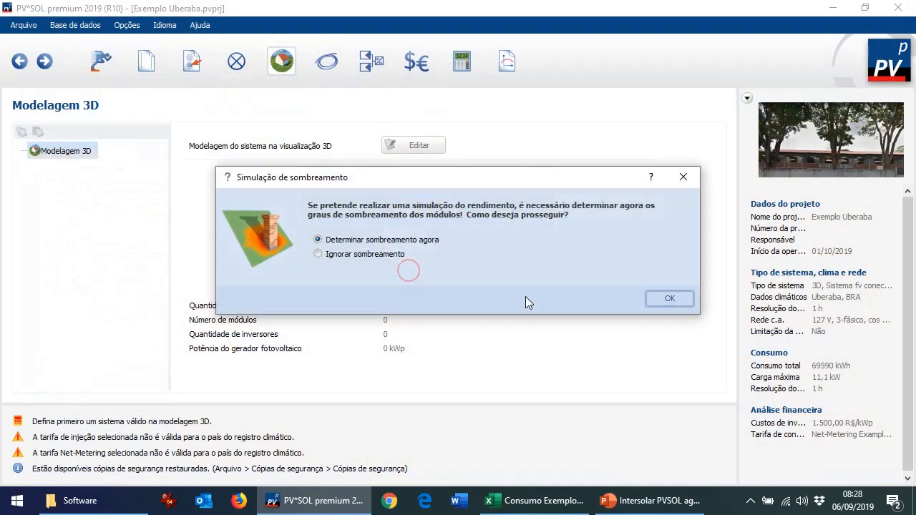
left_click(652, 304)
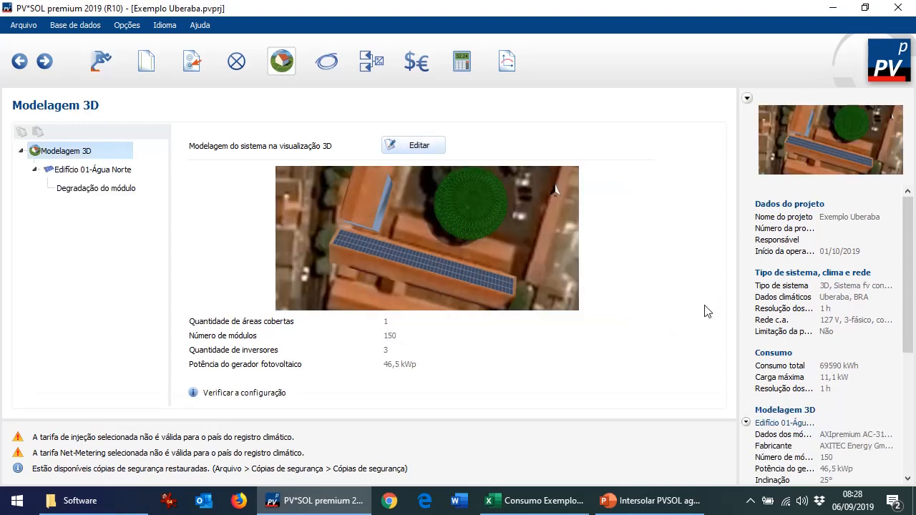
- Set the module degradation of Edifício 01's north roof to 85 % remaining power after 25 years
left_click(101, 191)
double_click(365, 181)
type("25")
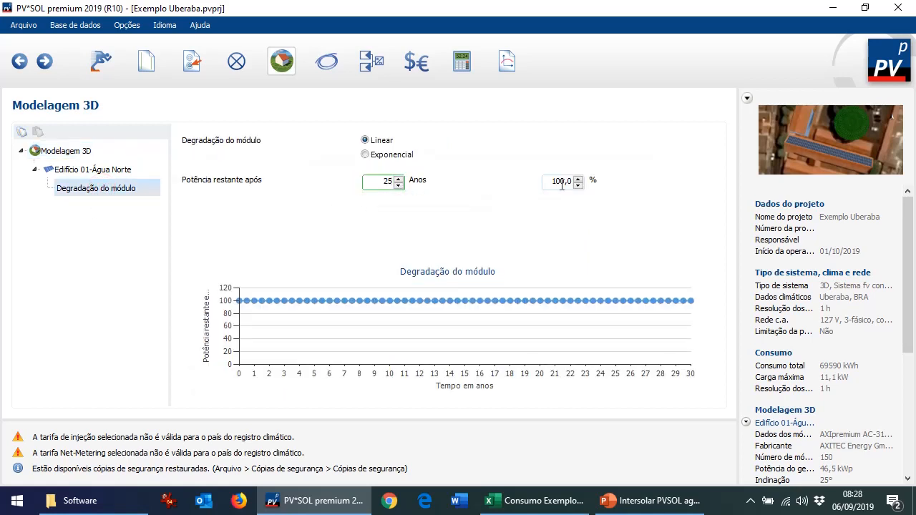
double_click(545, 181)
type("85")
- Set the total cable loss to 1 %
left_click(330, 76)
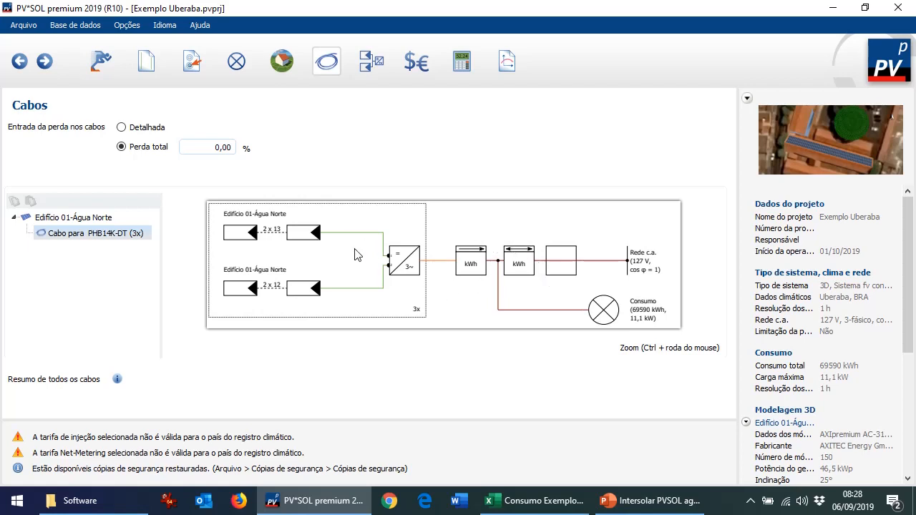
left_click(207, 147)
type("1")
- Examine the circuit diagram and the dimension plan of Edifício 01's north roof
left_click(368, 66)
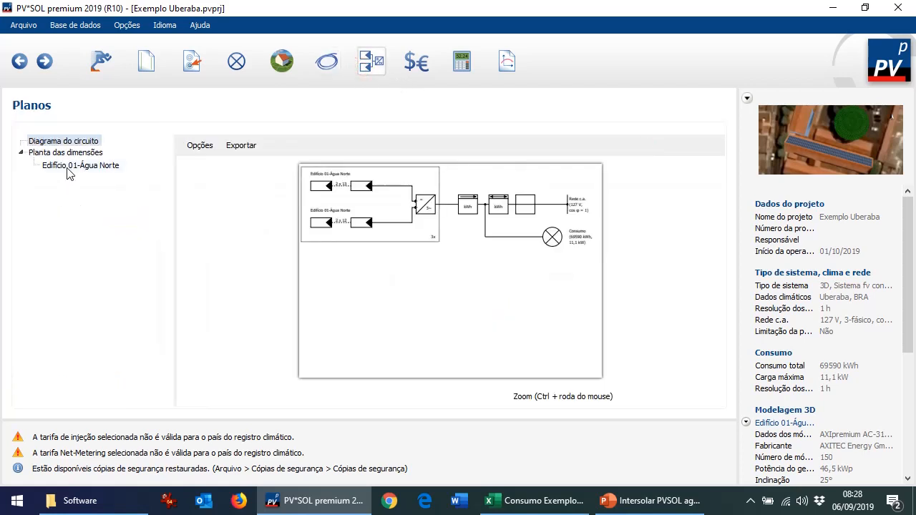
left_click(67, 167)
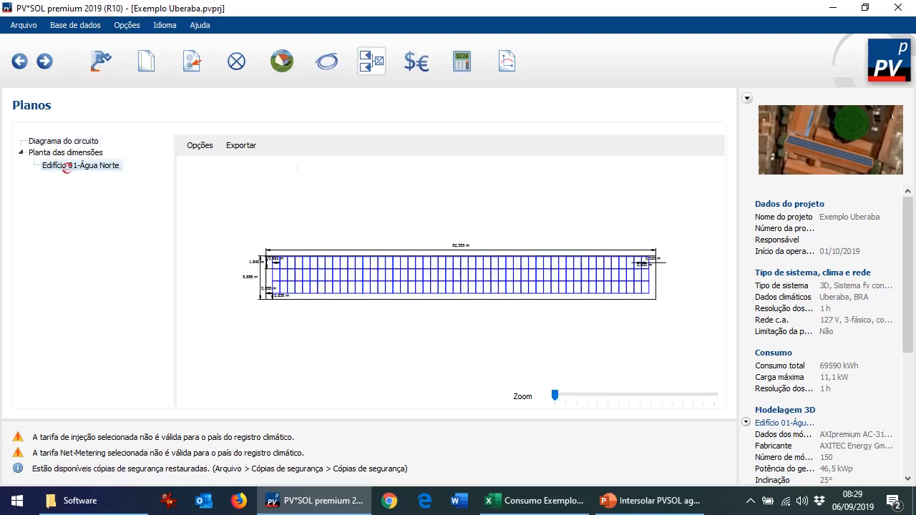
scroll(244, 289, "up", 1, "ctrl")
scroll(244, 289, "down", 2, "ctrl")
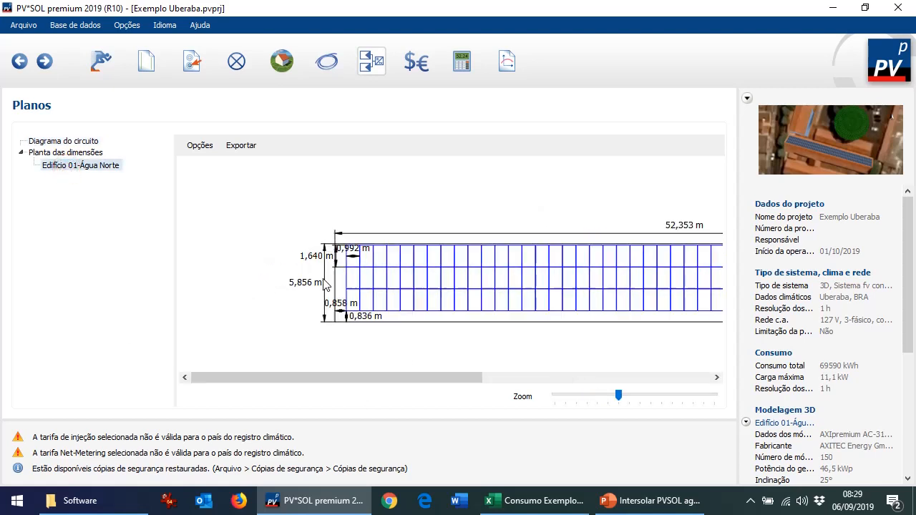
- Set the financial analysis to a project term of 24 years and a discount rate of 6
left_click(423, 70)
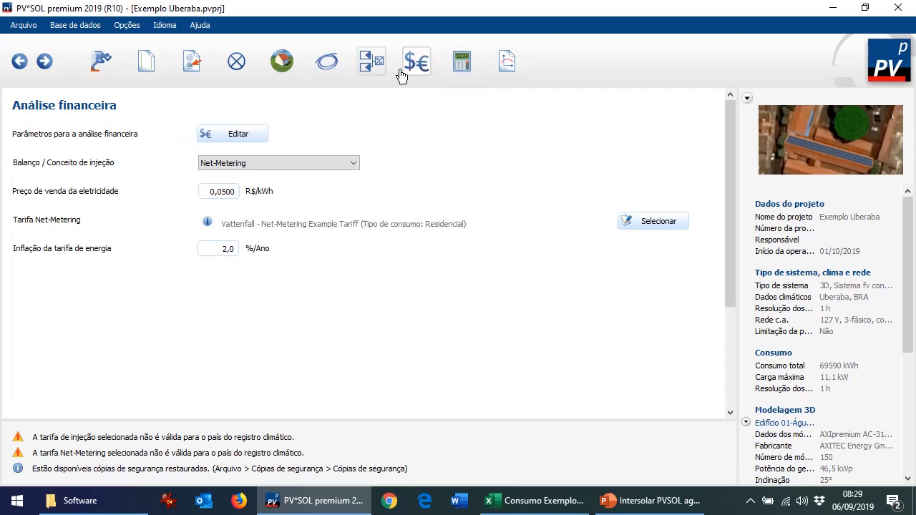
left_click(234, 139)
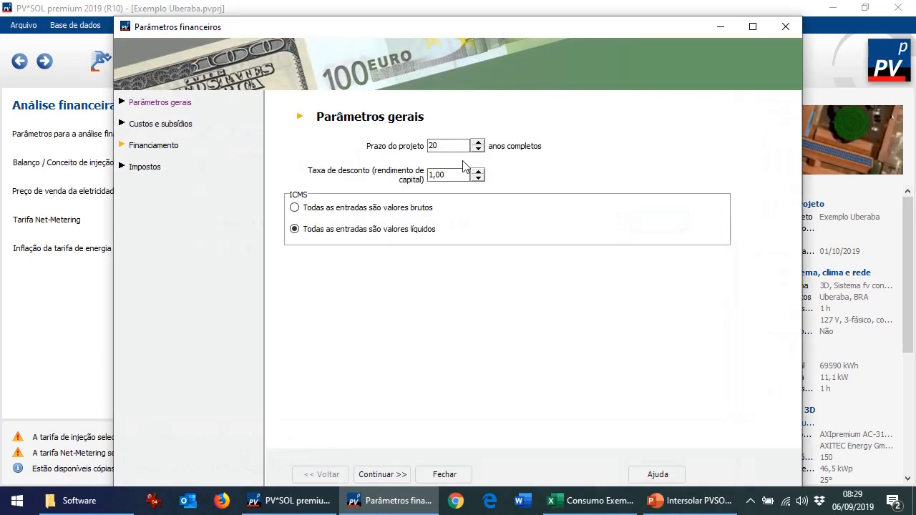
double_click(456, 146)
type("24")
double_click(458, 175)
type("6")
- Set the amortizable investments in the costs and subsidies parameters to 3700 R$/kWp
left_click(162, 123)
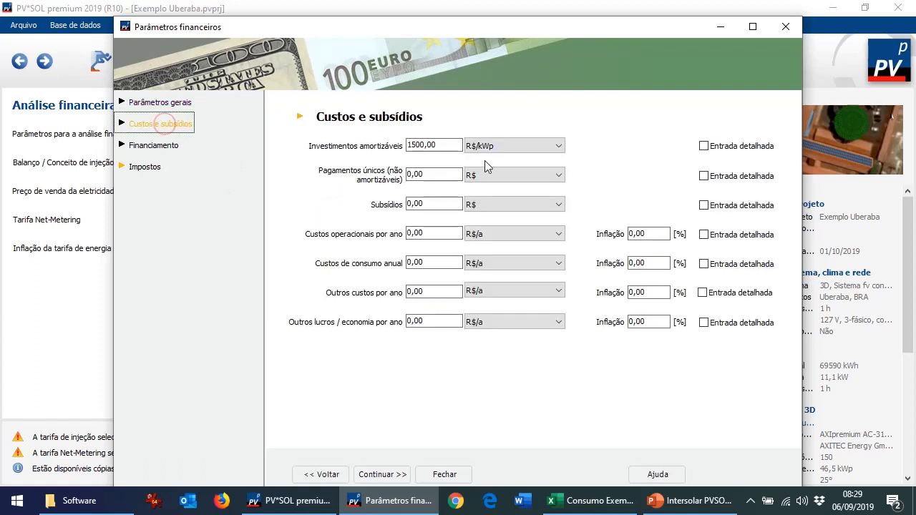
double_click(451, 145)
type("3700")
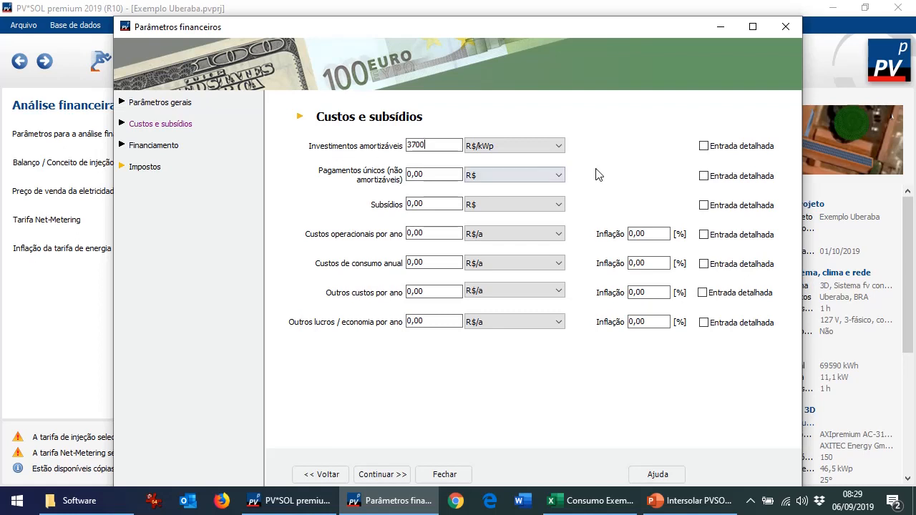
left_click(561, 147)
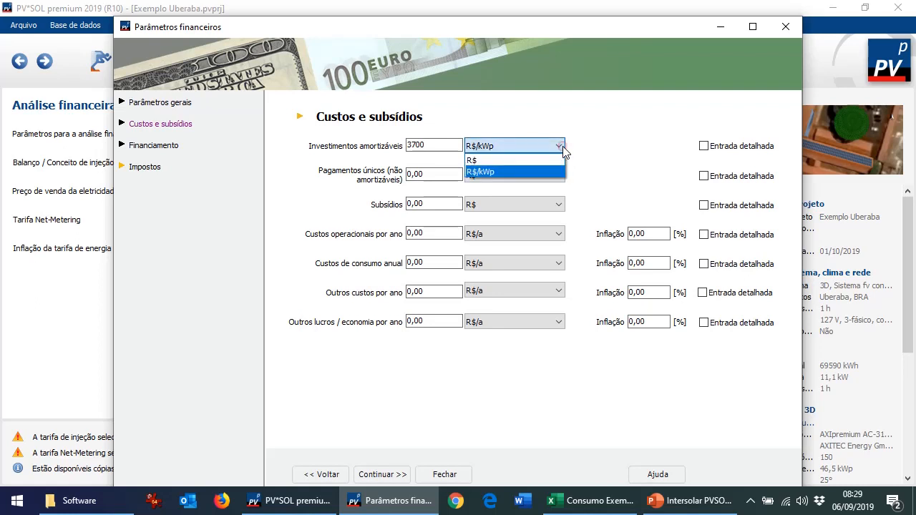
left_click(499, 171)
left_click(432, 145)
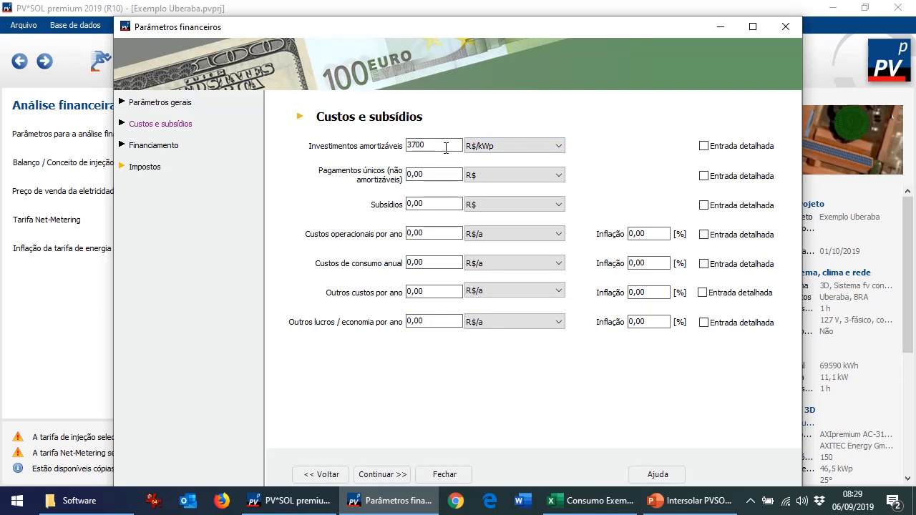
- Set the annual operating costs to 3 % of investments per year with 4 % inflation, then check the financing parameters and close them
left_click(438, 234)
type("3")
left_click(526, 234)
left_click(520, 270)
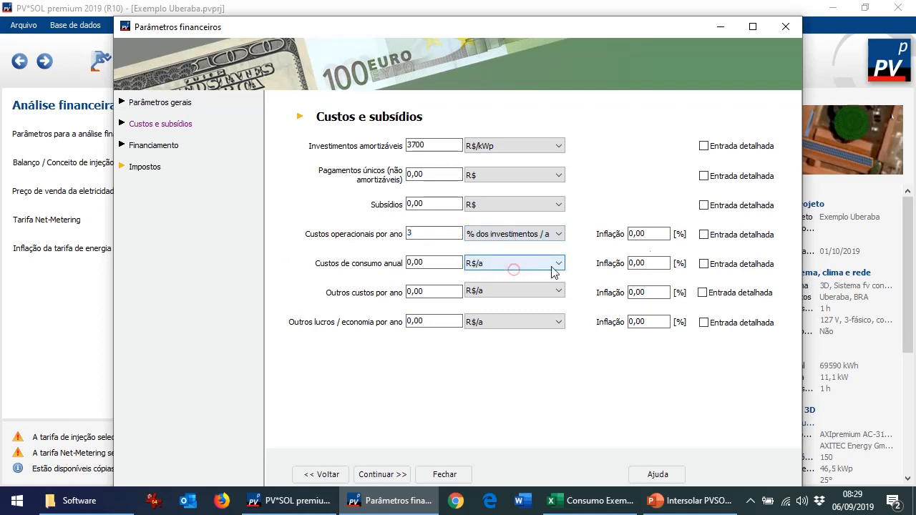
key("Tab")
type("4")
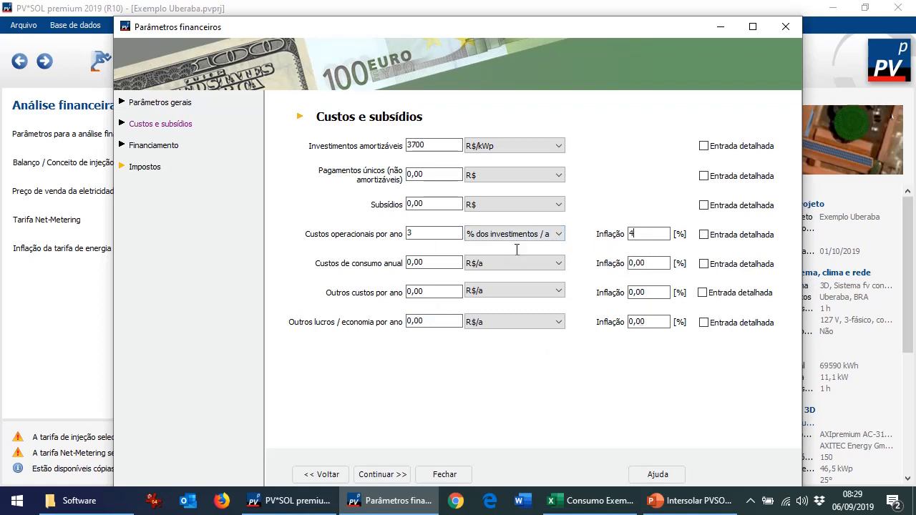
left_click(166, 146)
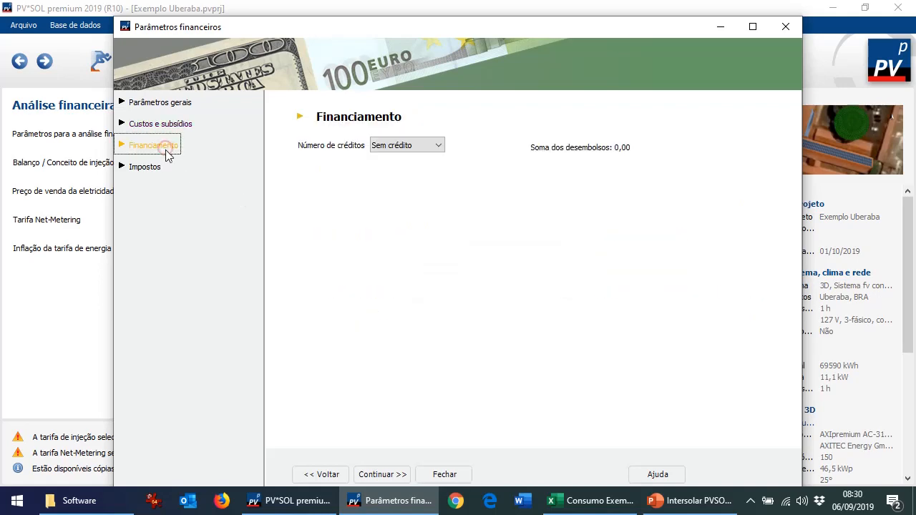
left_click(444, 475)
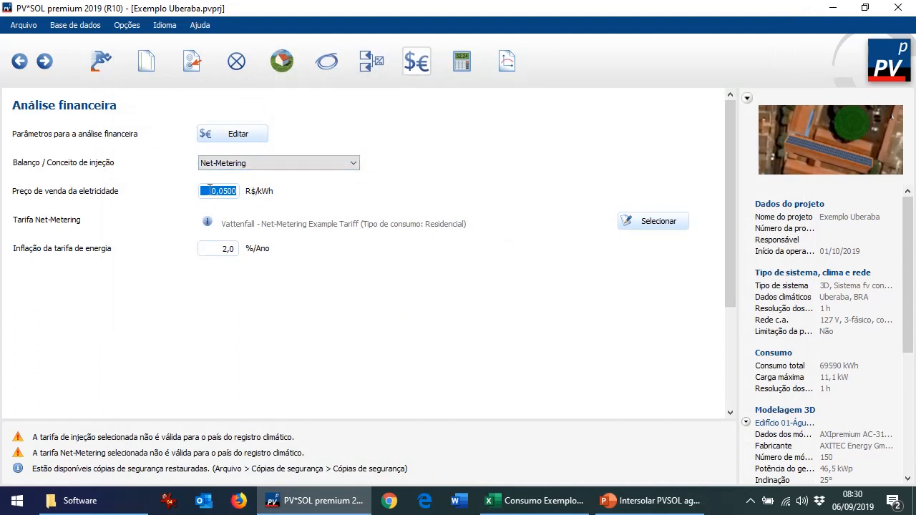
- Assign the Brazilian CEMIG net-metering tariff "08/2019, Comercial BT, trifásico" after reviewing its settings
left_click(655, 227)
left_click(118, 165)
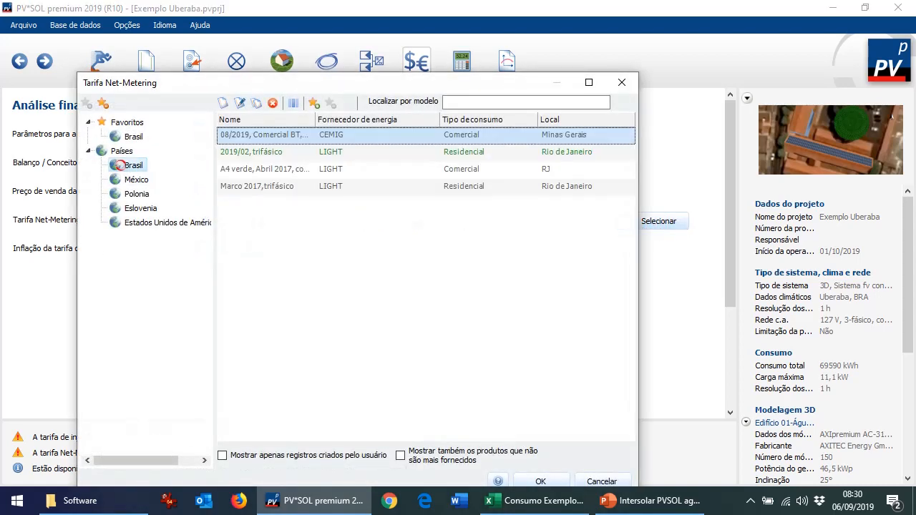
double_click(326, 136)
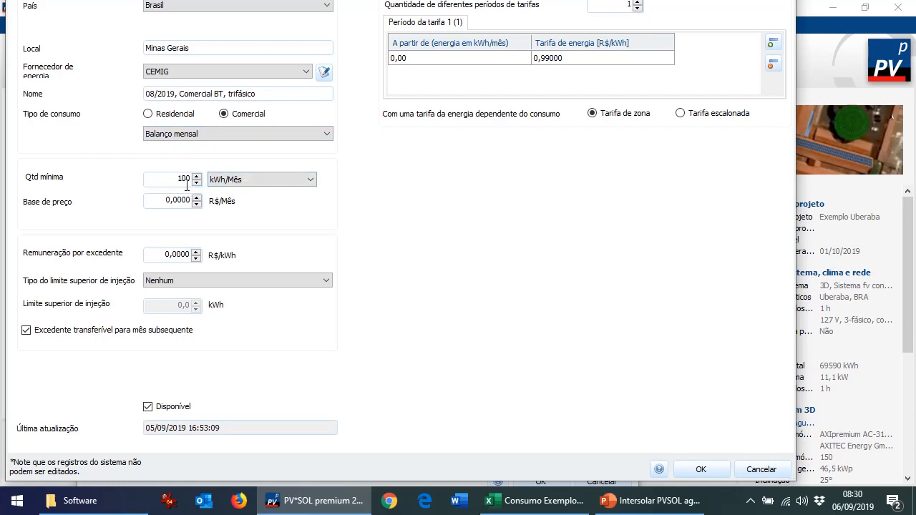
left_click(701, 469)
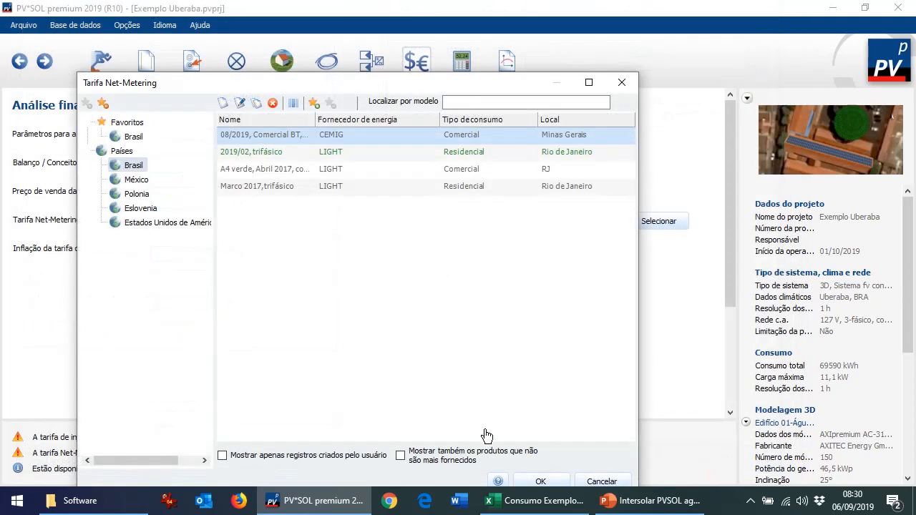
left_click(559, 480)
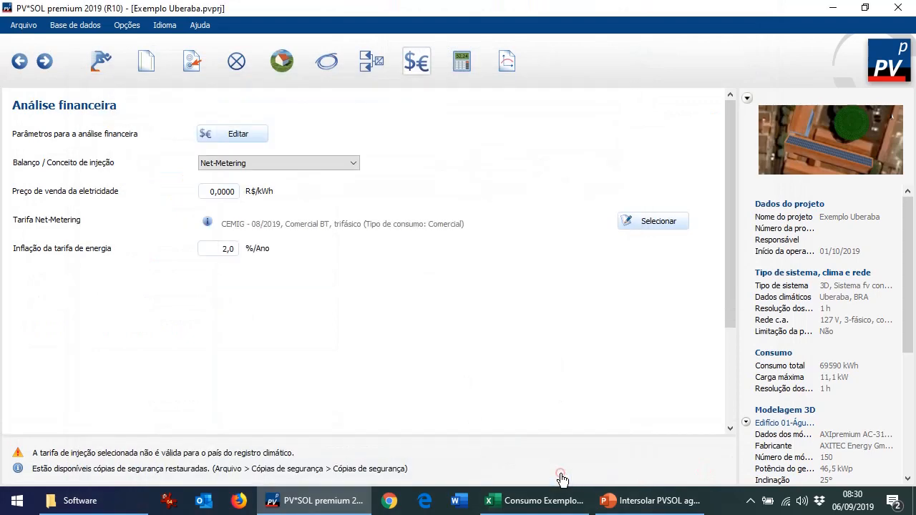
- Set the energy tariff inflation to 9 % per year and simulate the system to get the results
left_click(205, 252)
type("9,")
left_click(466, 73)
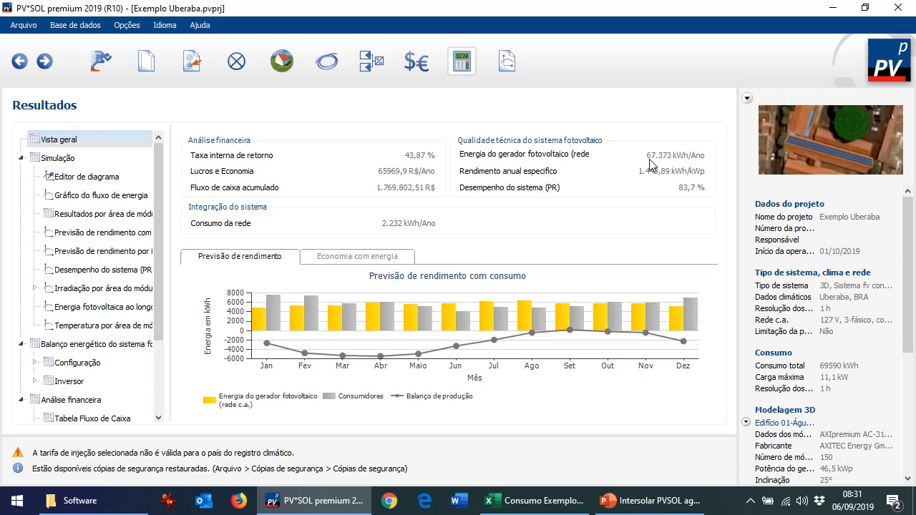
- Examine the yield forecast and energy savings charts, the financial analysis summary and the accumulated cash flow chart
mouse_move(274, 311)
mouse_move(270, 346)
mouse_move(685, 348)
left_click(397, 258)
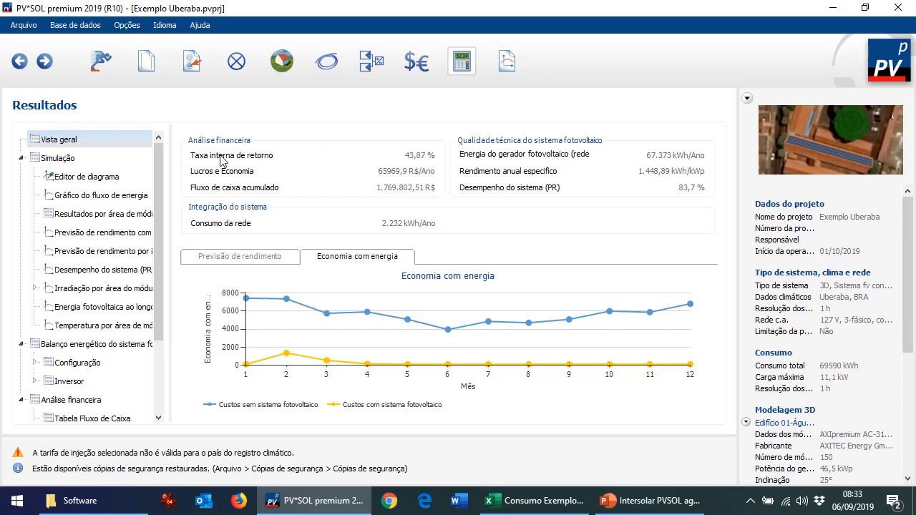
left_click_drag(158, 331, 160, 410)
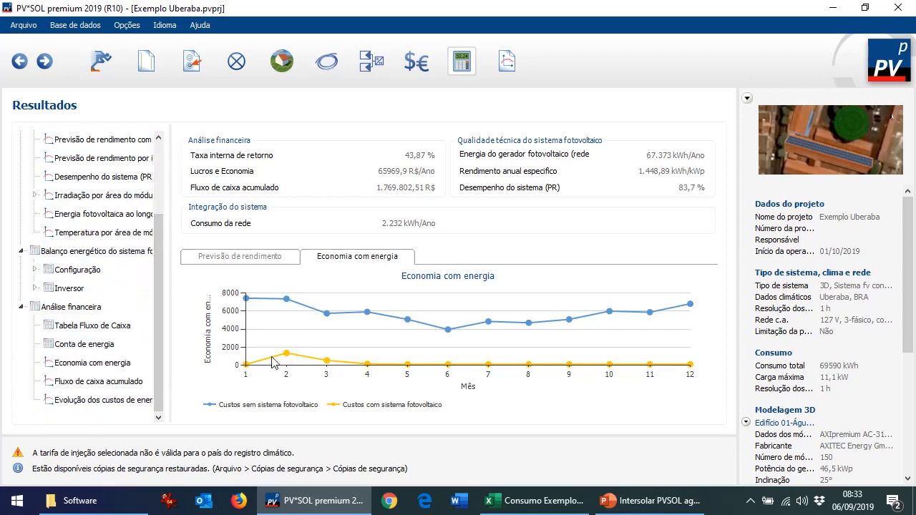
left_click(82, 308)
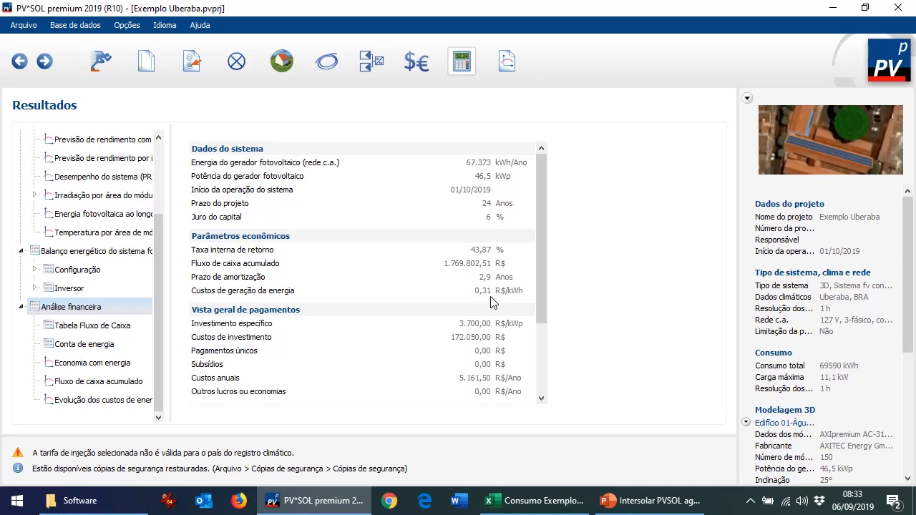
left_click_drag(536, 309, 535, 378)
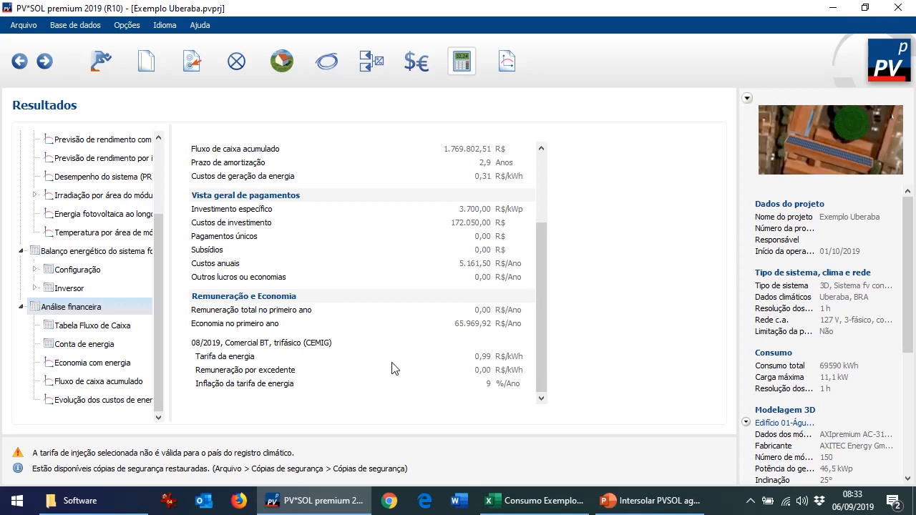
left_click(120, 382)
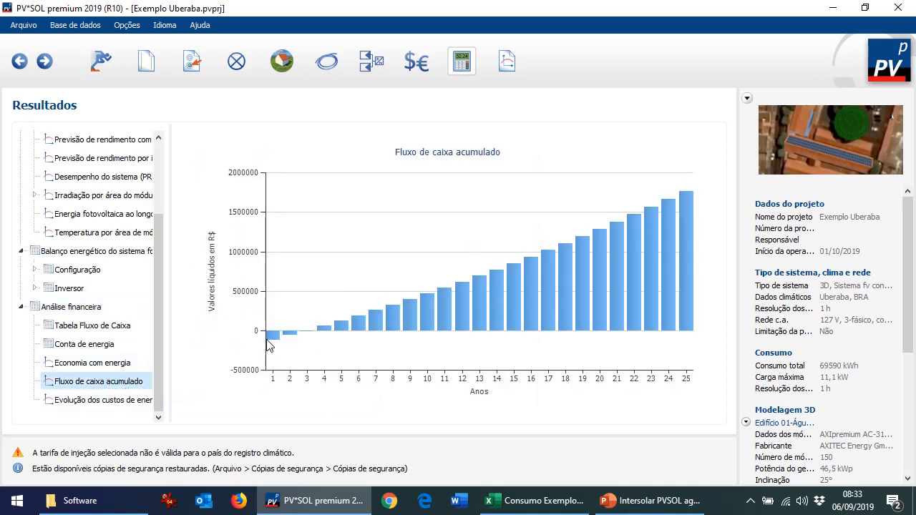
mouse_move(688, 195)
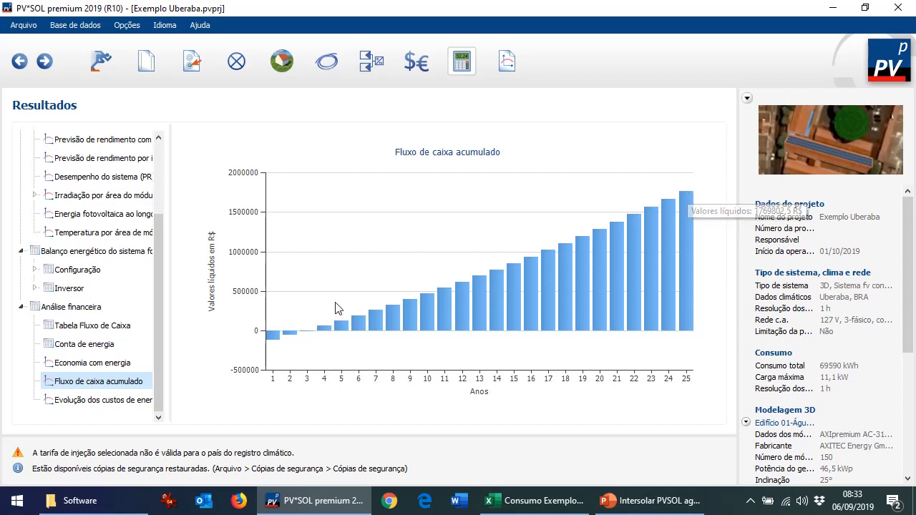
- Generate a preview of the project report using the "Apresentação do cliente" document template
left_click(507, 62)
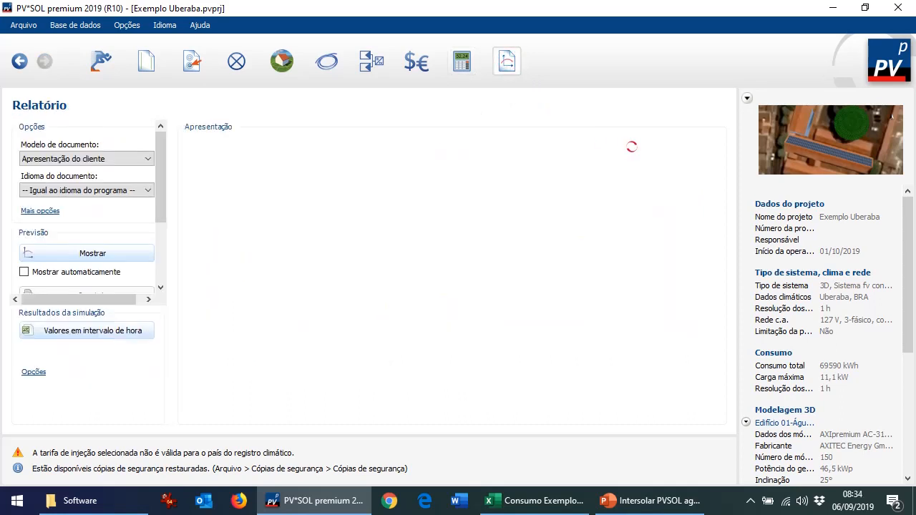
left_click(132, 158)
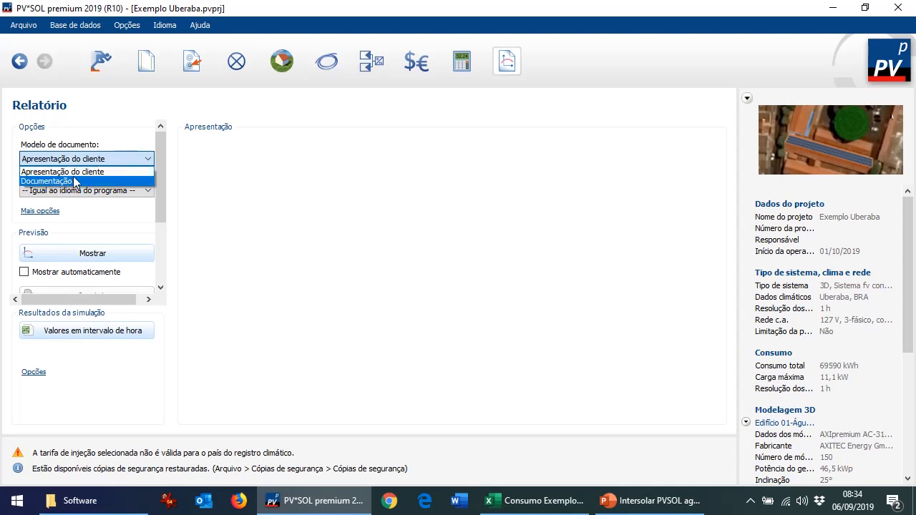
left_click(91, 159)
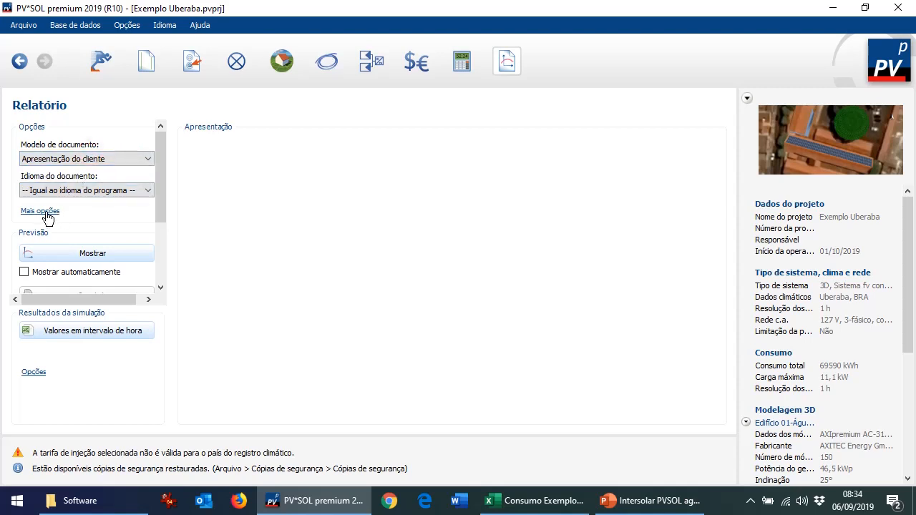
left_click(65, 253)
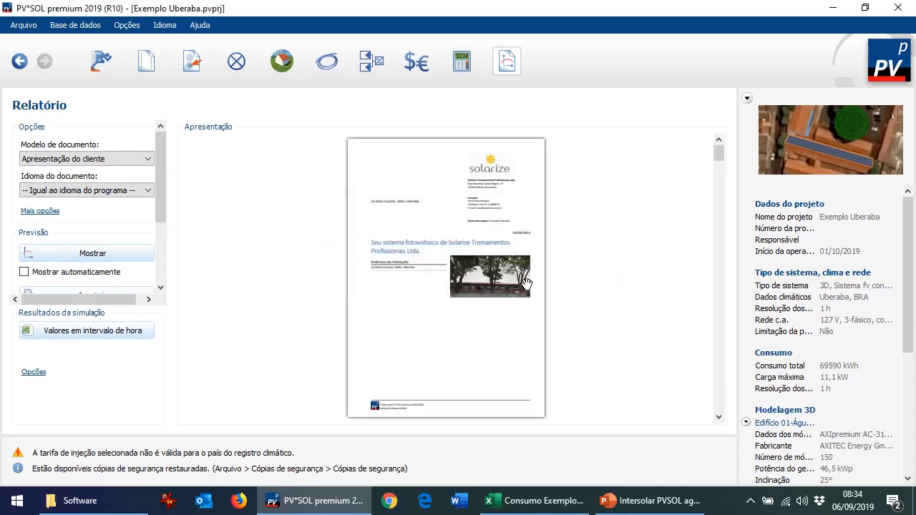
- Read through the report preview from the cover page to the 3D model screenshots, and look at the export options
left_click(518, 254)
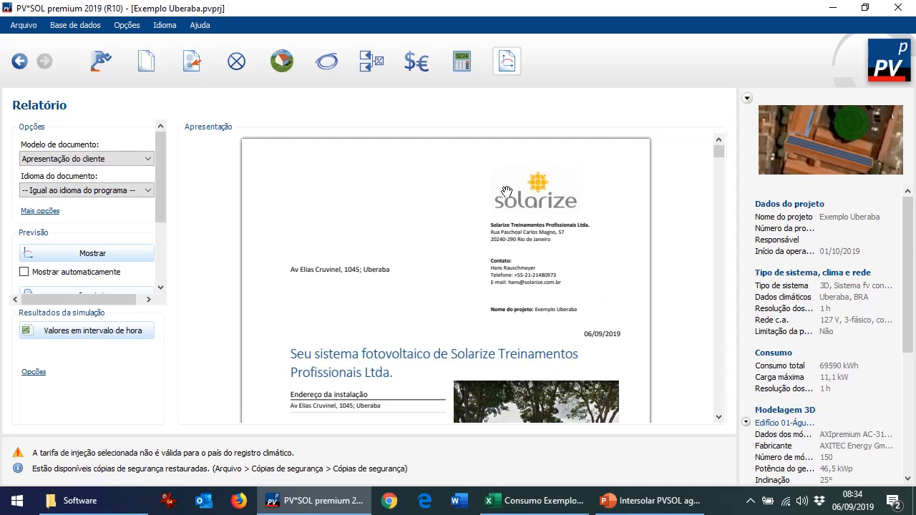
scroll(594, 286, "down", 5)
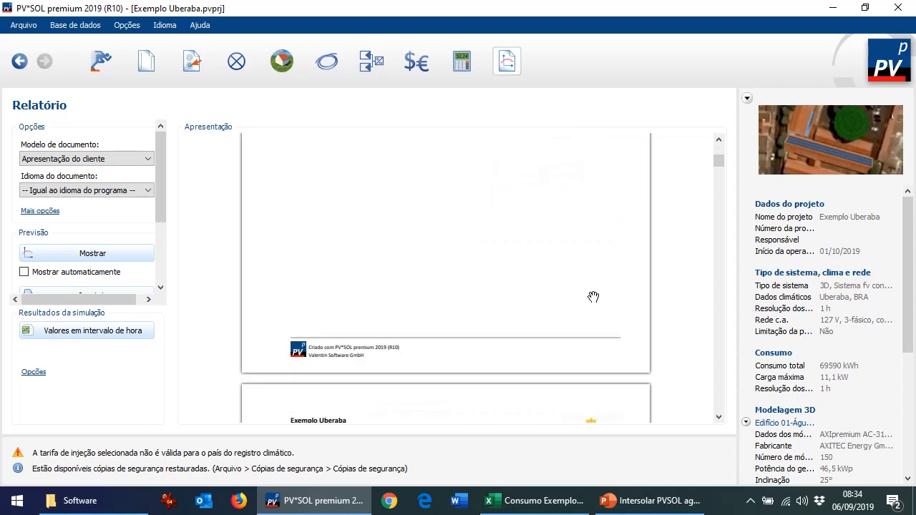
scroll(594, 295, "down", 3)
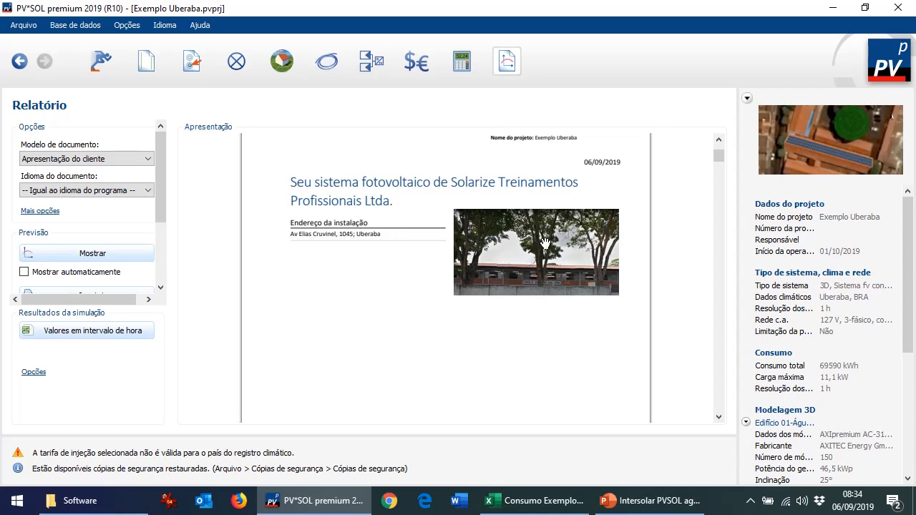
scroll(546, 247, "down", 3)
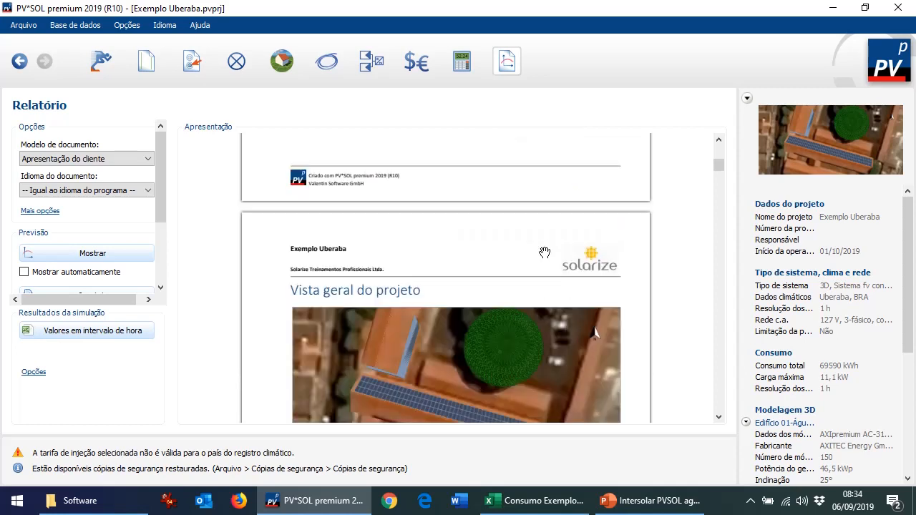
scroll(544, 252, "down", 3)
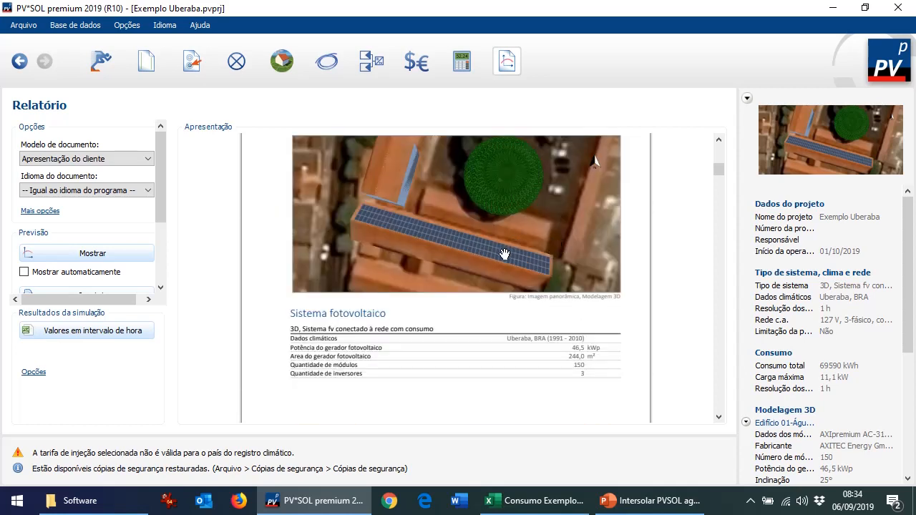
scroll(555, 350, "down", 3)
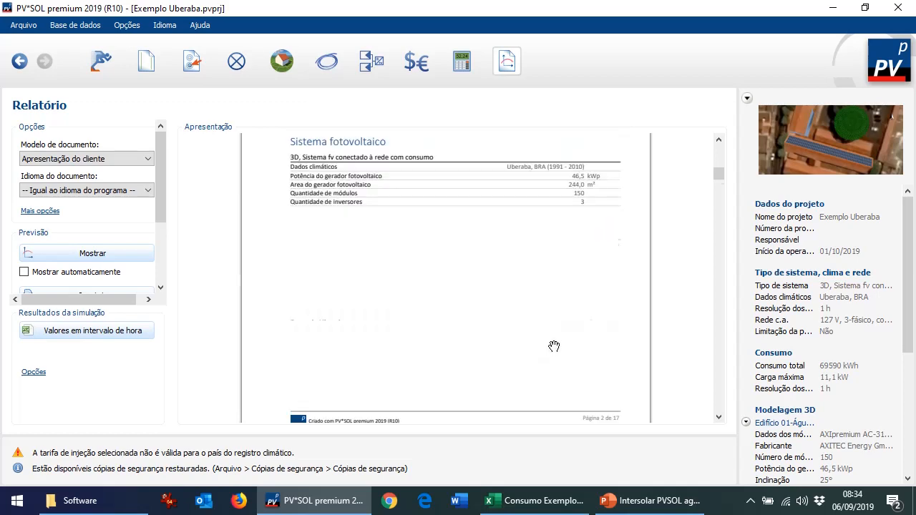
scroll(554, 346, "down", 10)
scroll(552, 339, "down", 10)
scroll(553, 335, "down", 5)
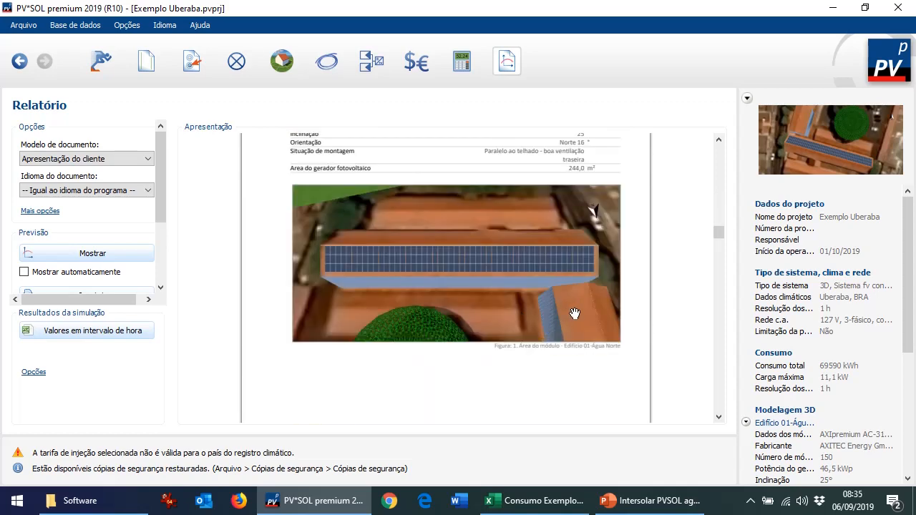
scroll(577, 315, "down", 10)
scroll(578, 315, "down", 20)
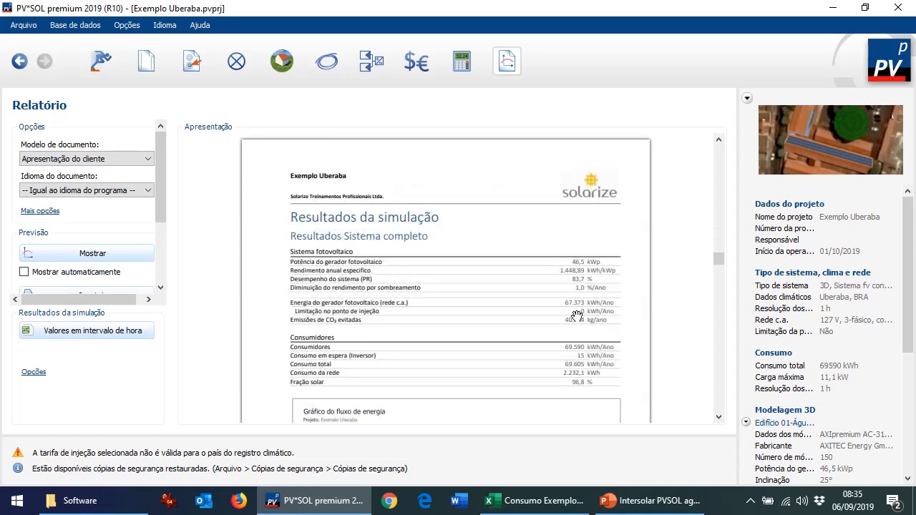
scroll(574, 322, "down", 15)
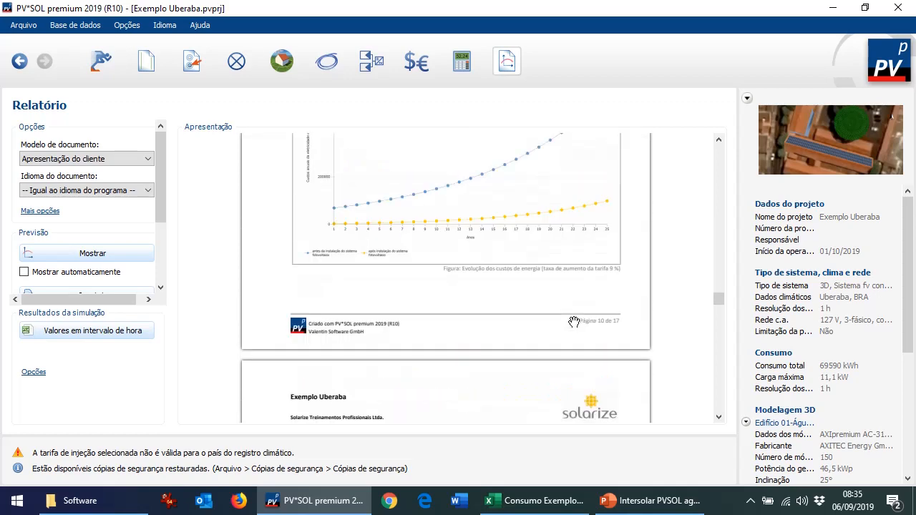
scroll(574, 321, "down", 15)
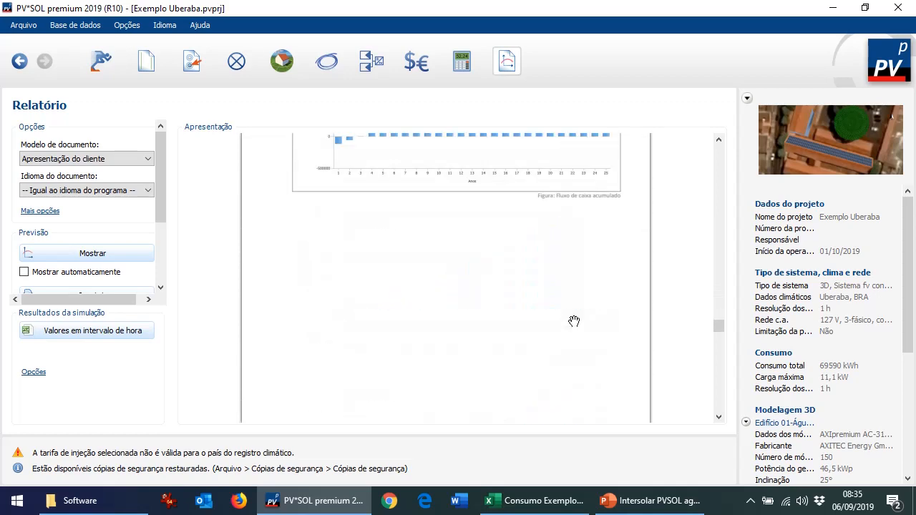
scroll(572, 321, "down", 15)
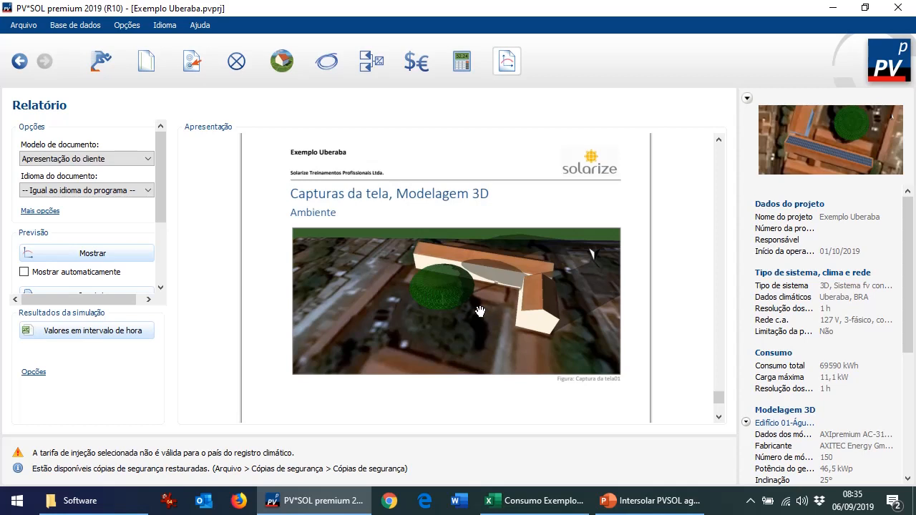
left_click_drag(157, 184, 150, 282)
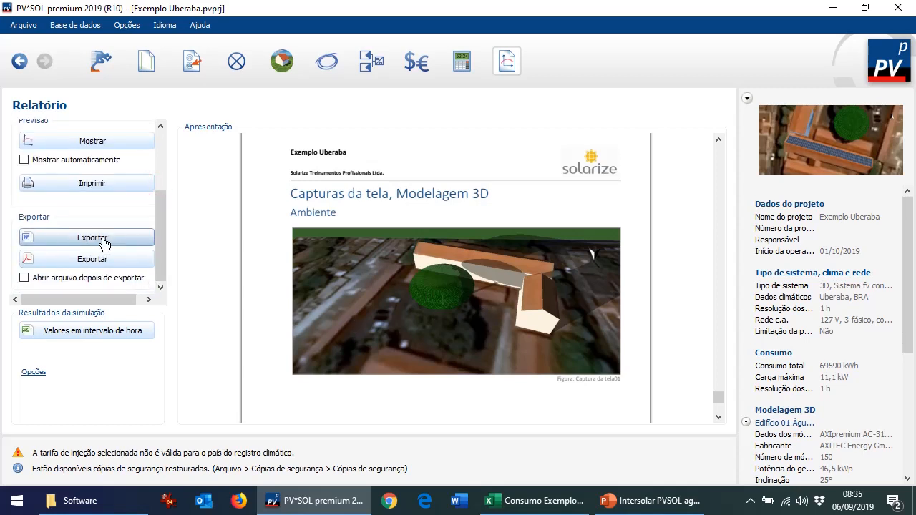